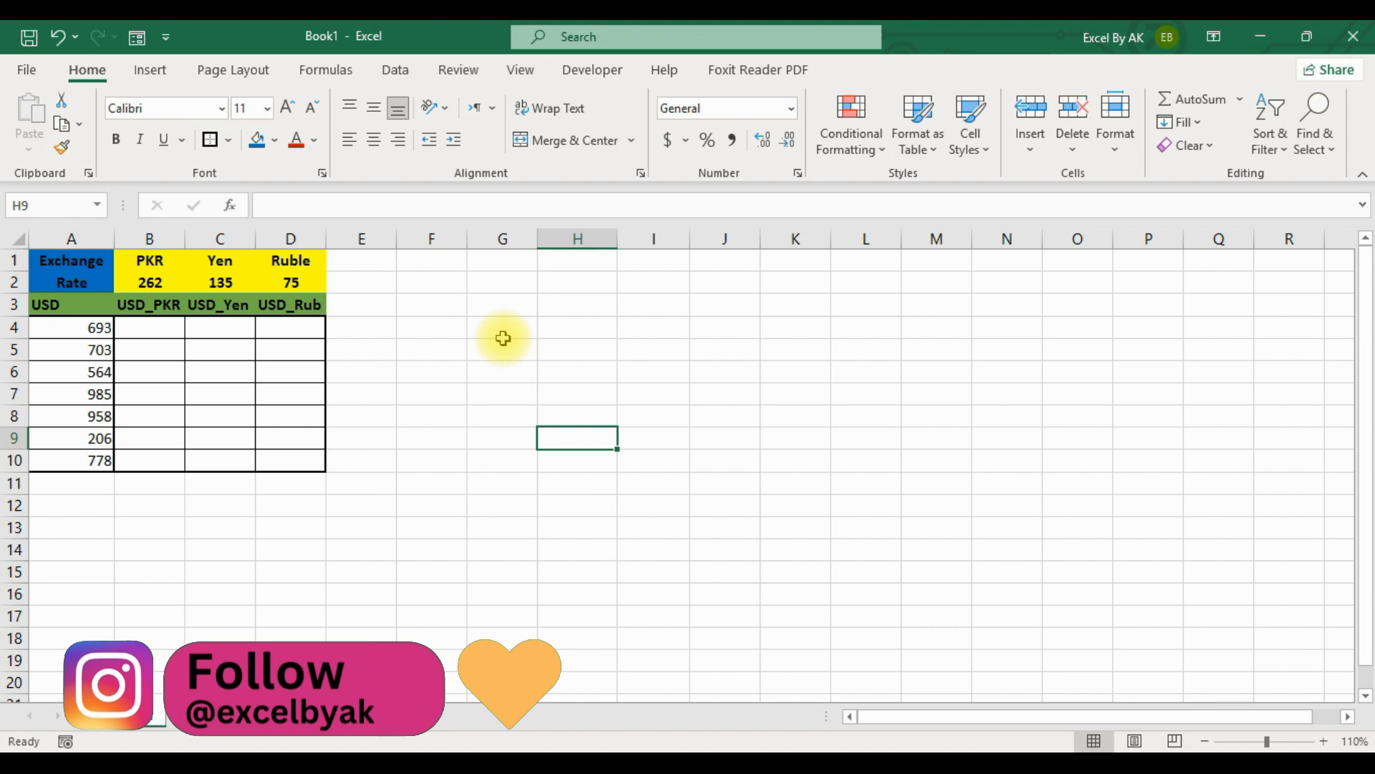
left_click(500, 371)
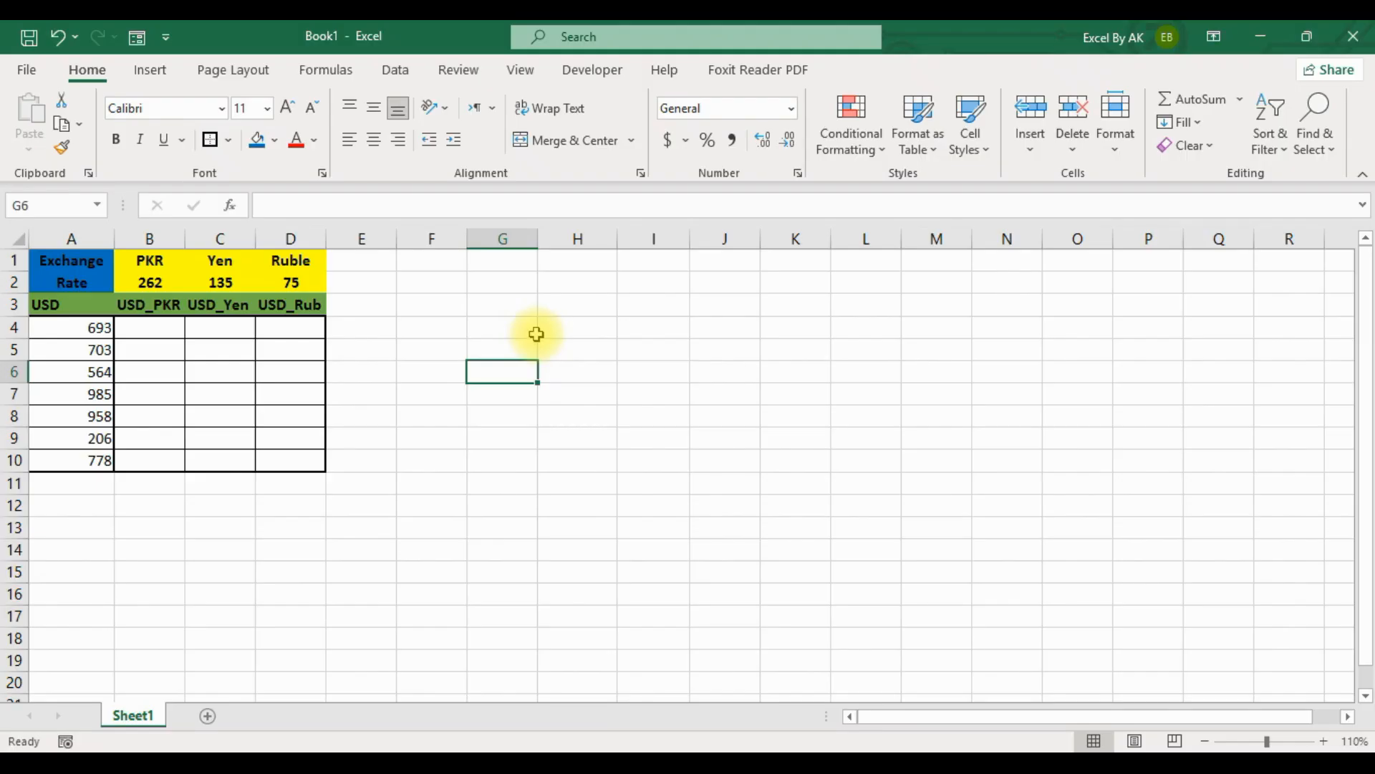
left_click(501, 329)
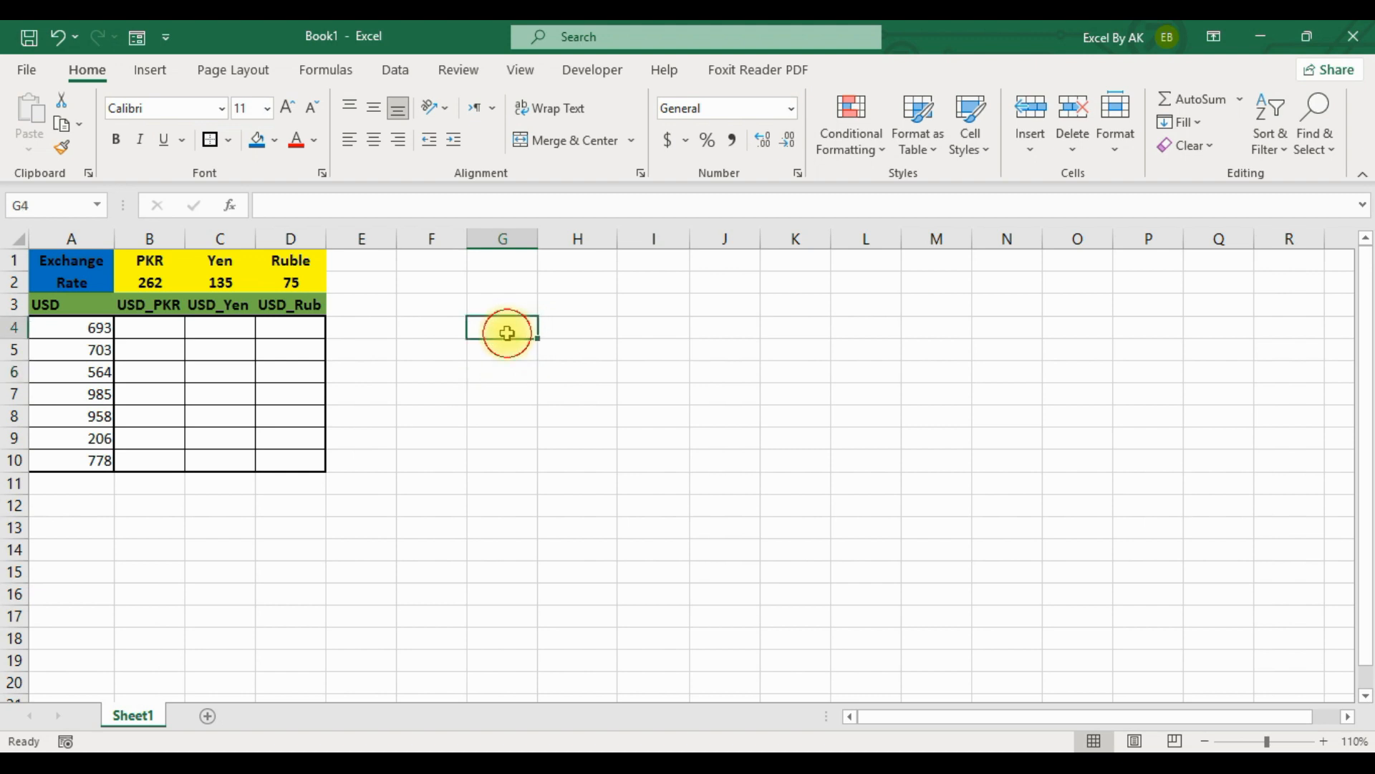
left_click(515, 375)
Fill G4:G10 with random whole numbers using the formula =RANDBETWEEN(100,1000).
left_click_drag(506, 326, 520, 454)
type("=")
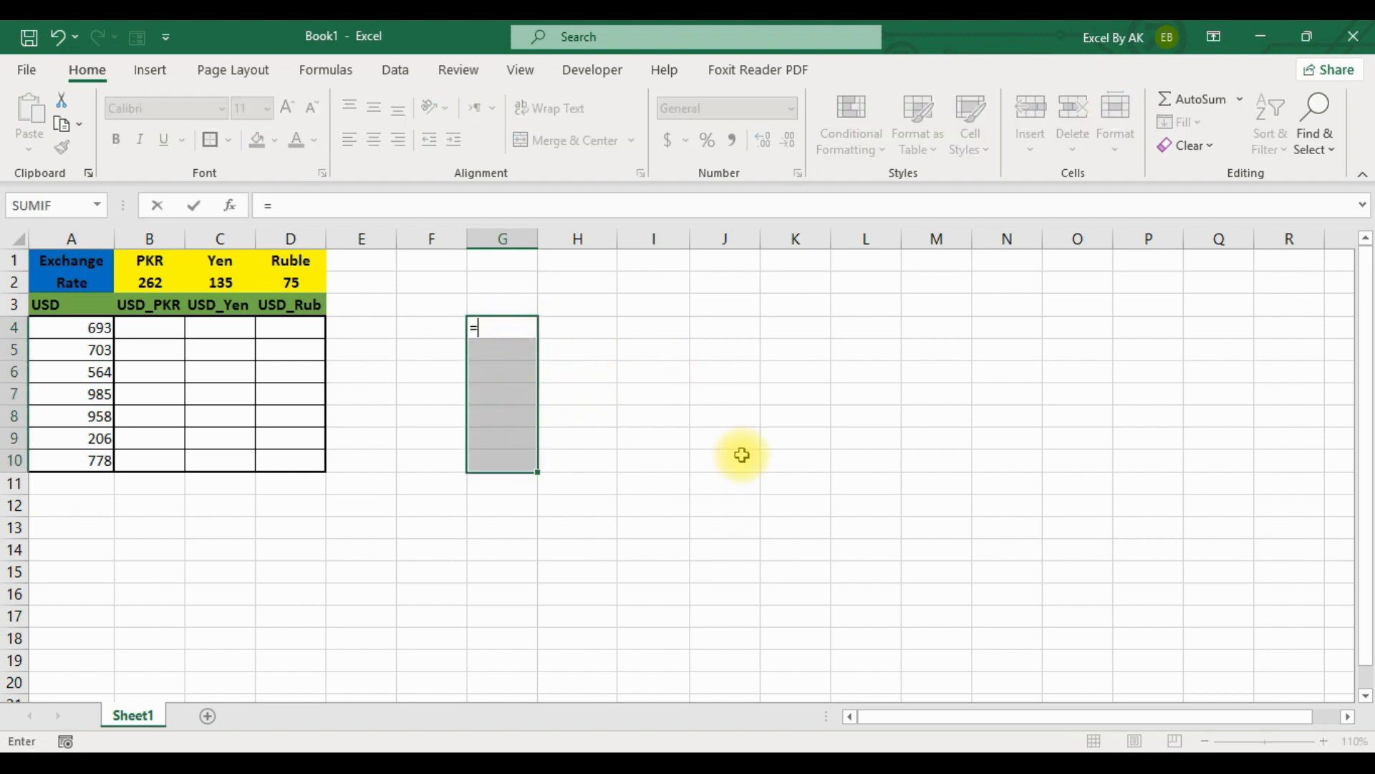
type("rand")
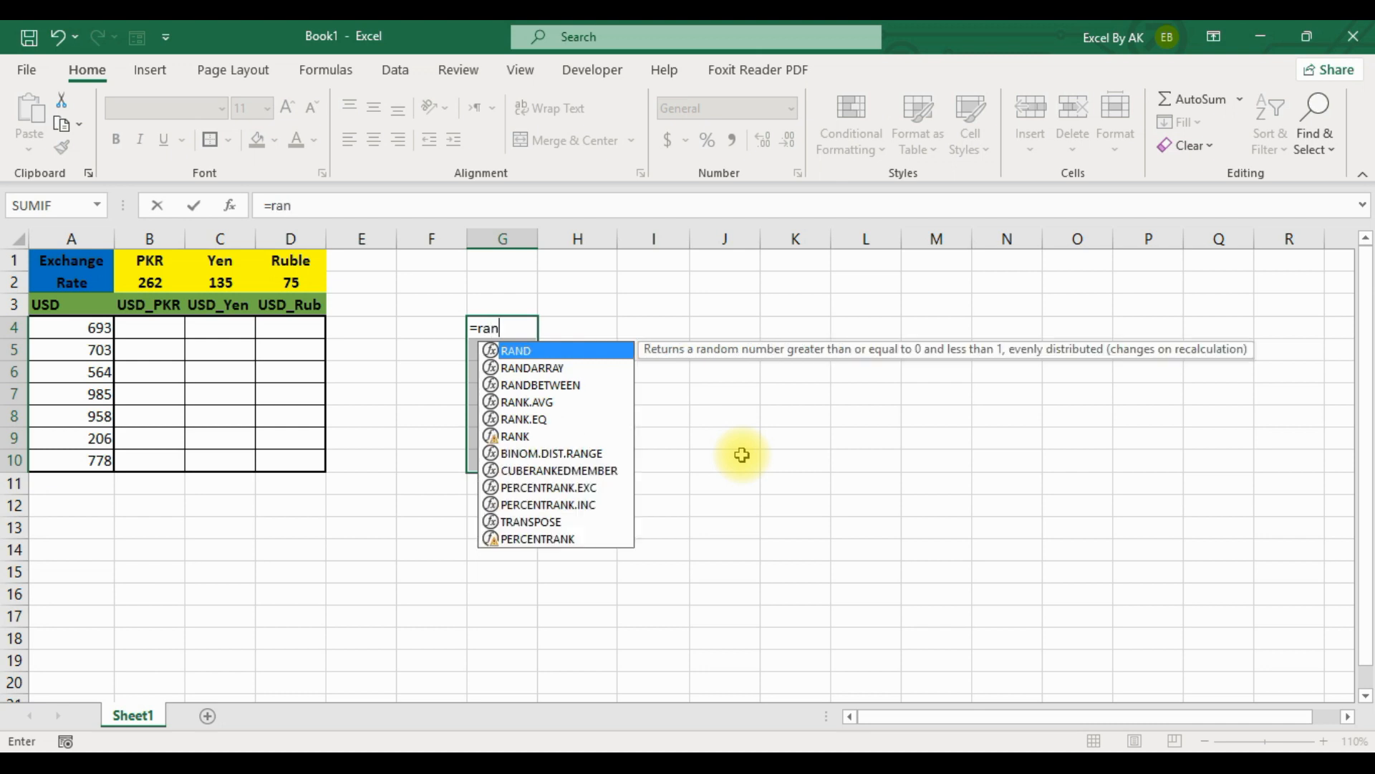
key("Down")
key("Down")
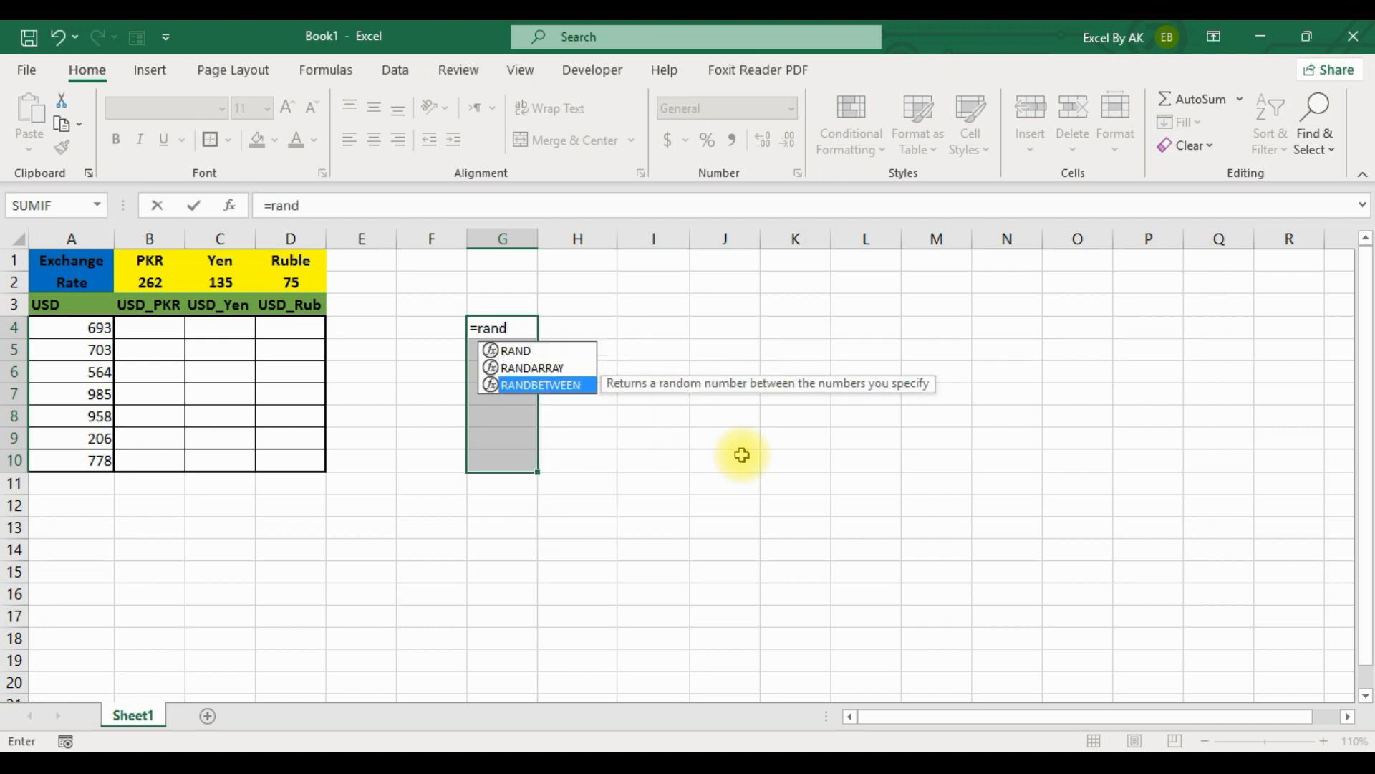
key("Tab")
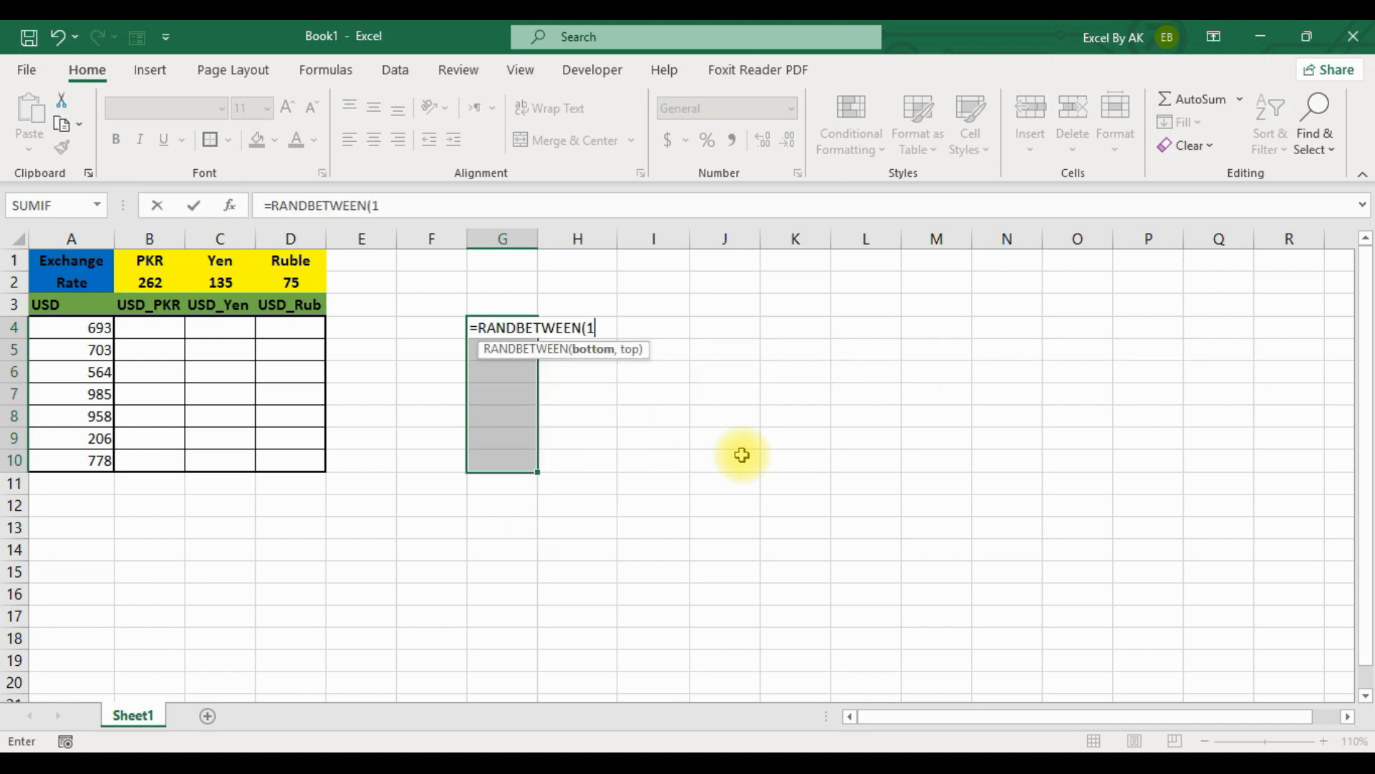
type("100,1000)")
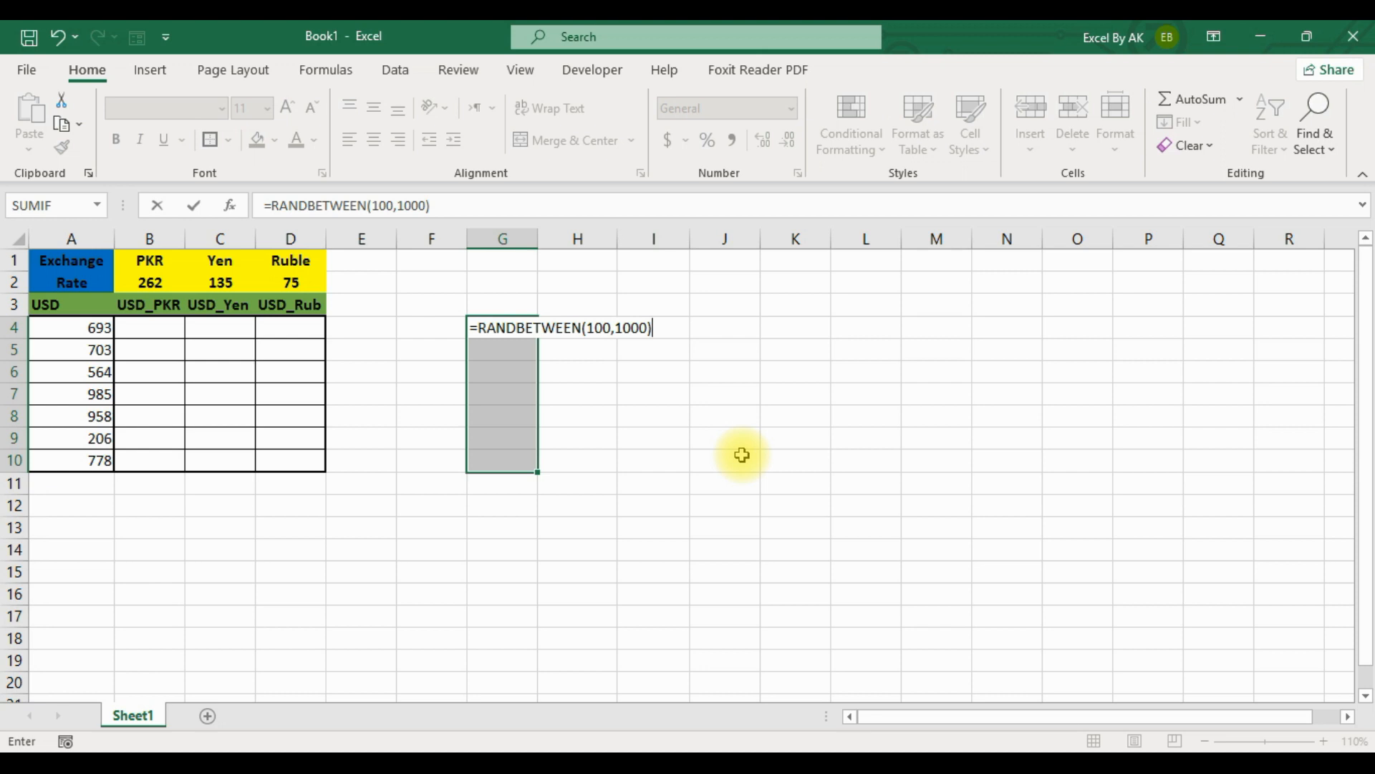
key("ctrl+Return")
left_click(614, 392)
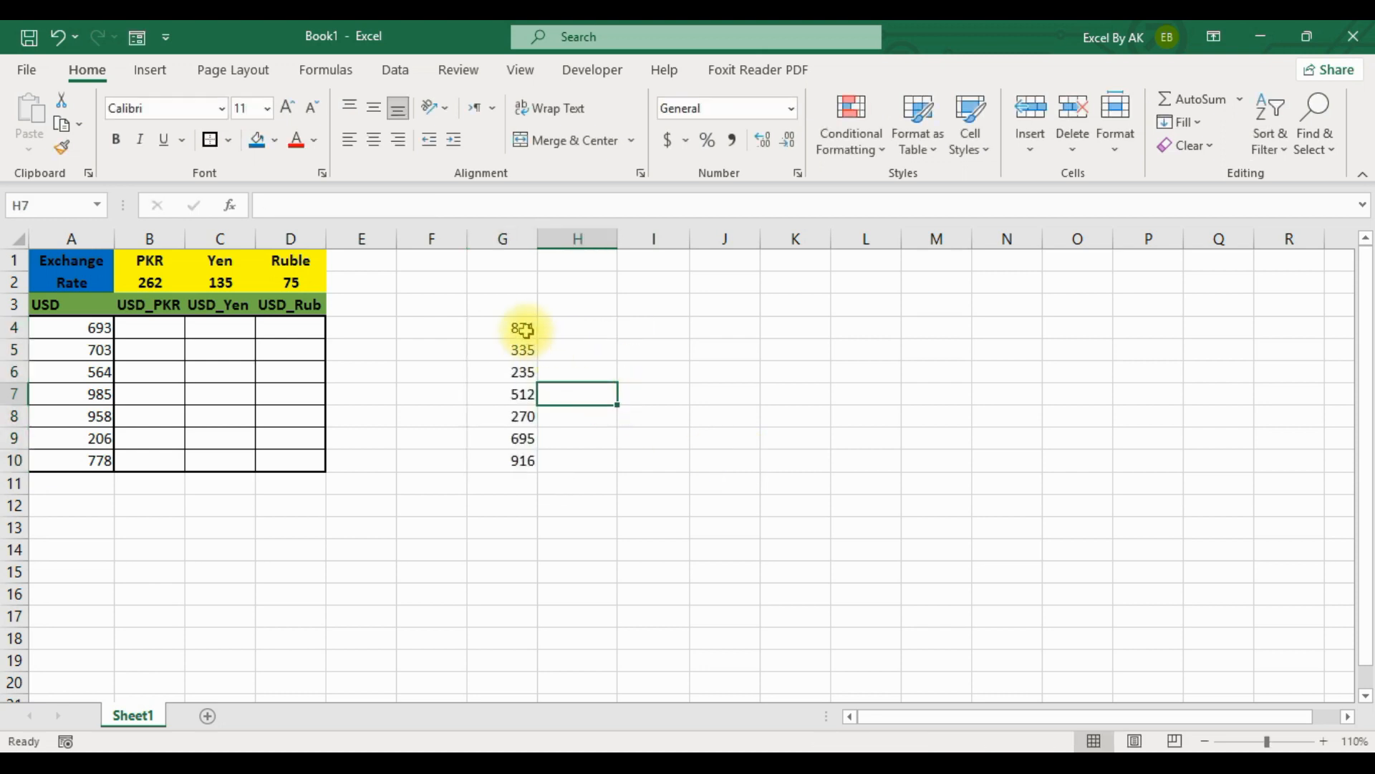
Replace the random-number formulas in G4:G10 with their fixed values by copying and pasting them as values.
left_click_drag(521, 324, 525, 466)
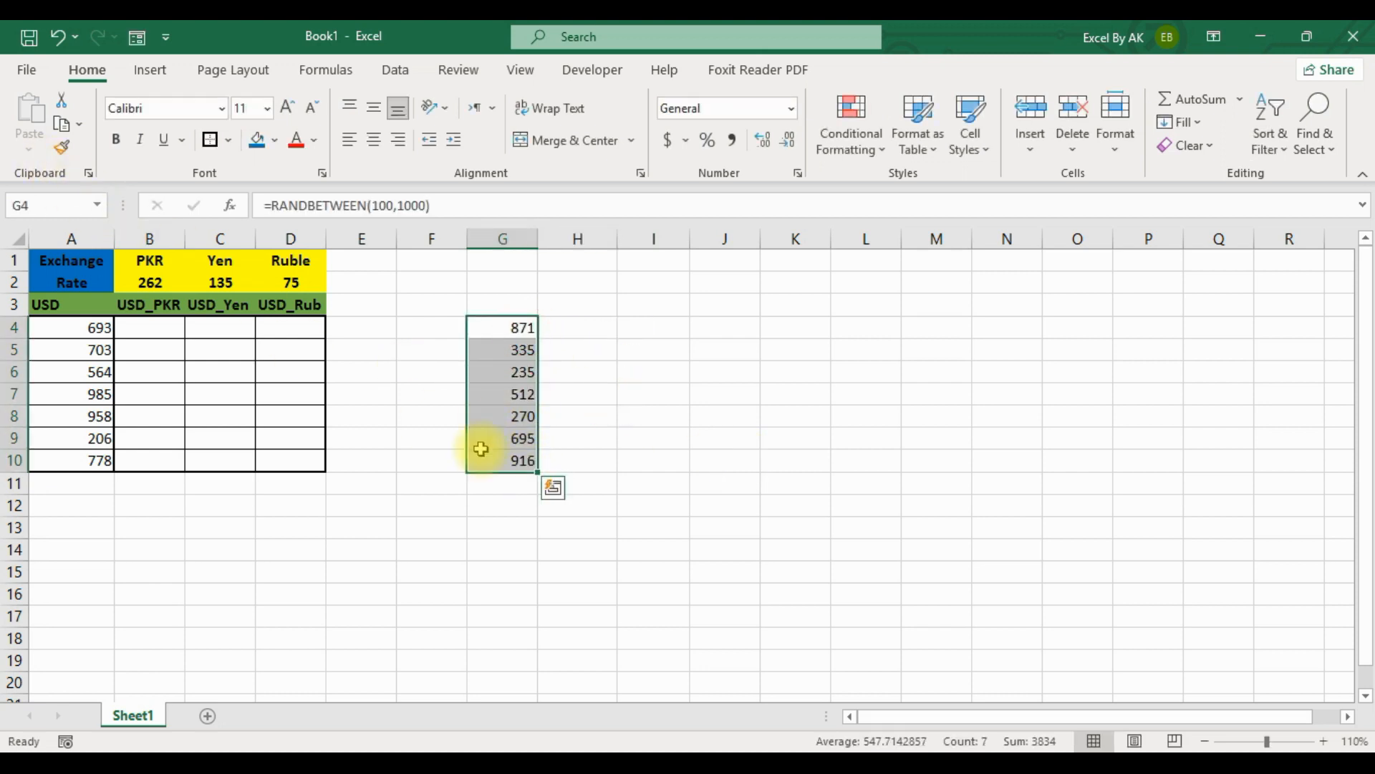
key("ctrl+c")
left_click(27, 146)
left_click(28, 297)
left_click(623, 390)
double_click(529, 394)
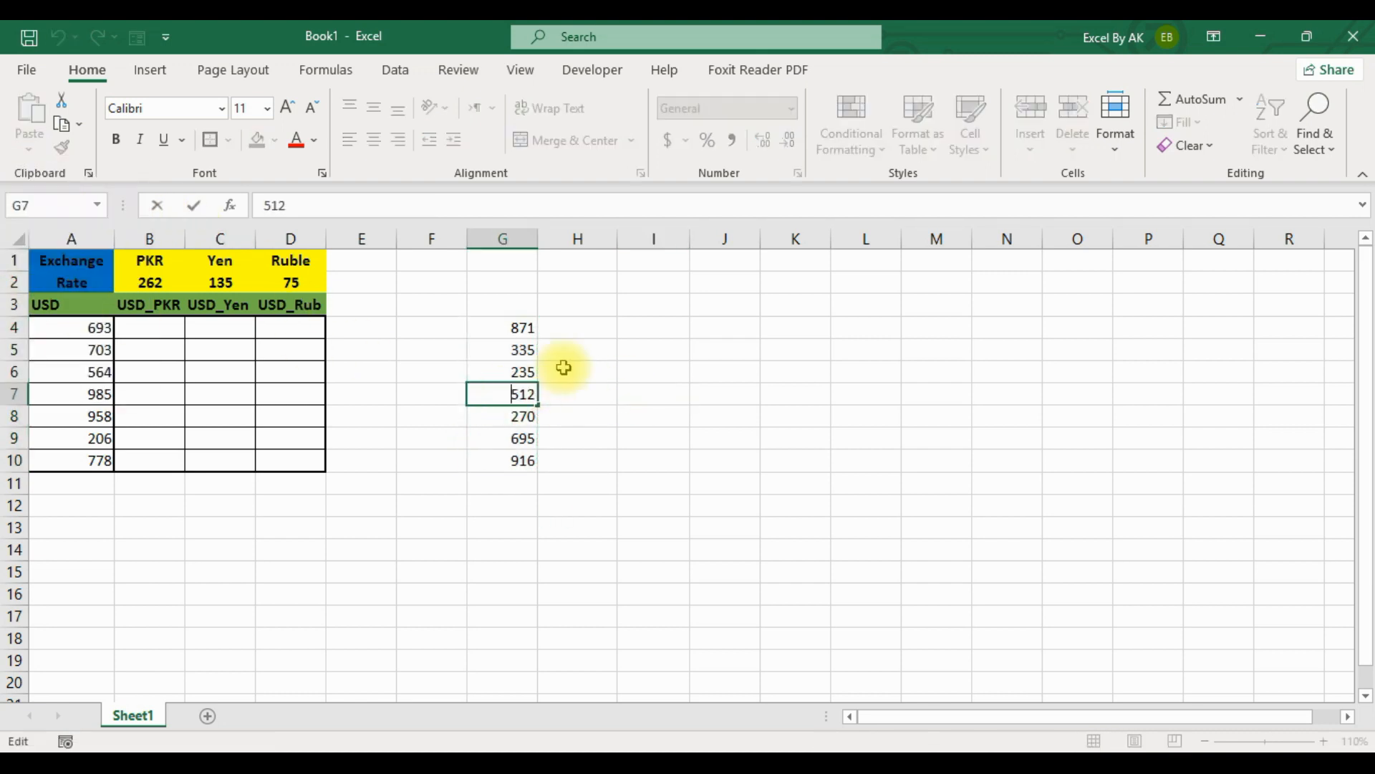
left_click(598, 367)
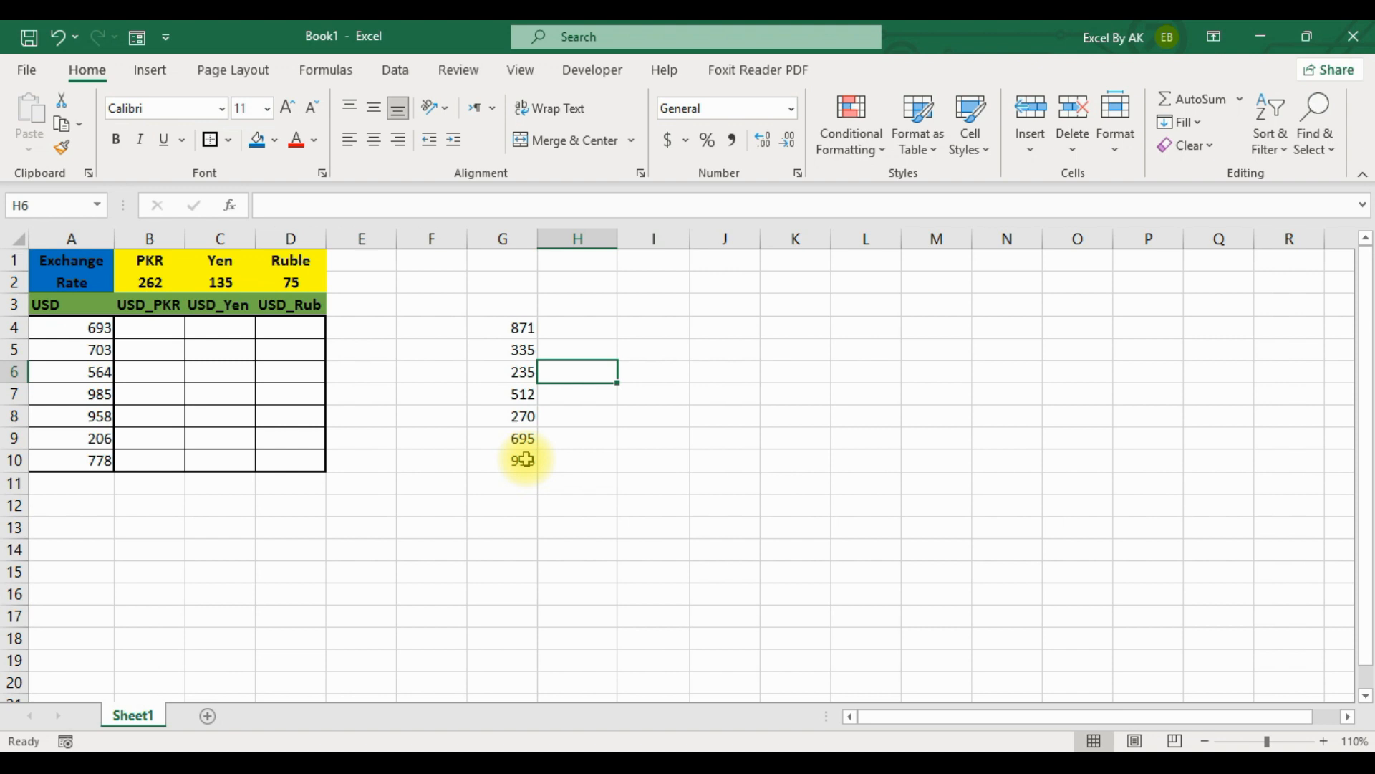
Enter the formula =G4*100 in H4 and fill it down to H10.
left_click(509, 331)
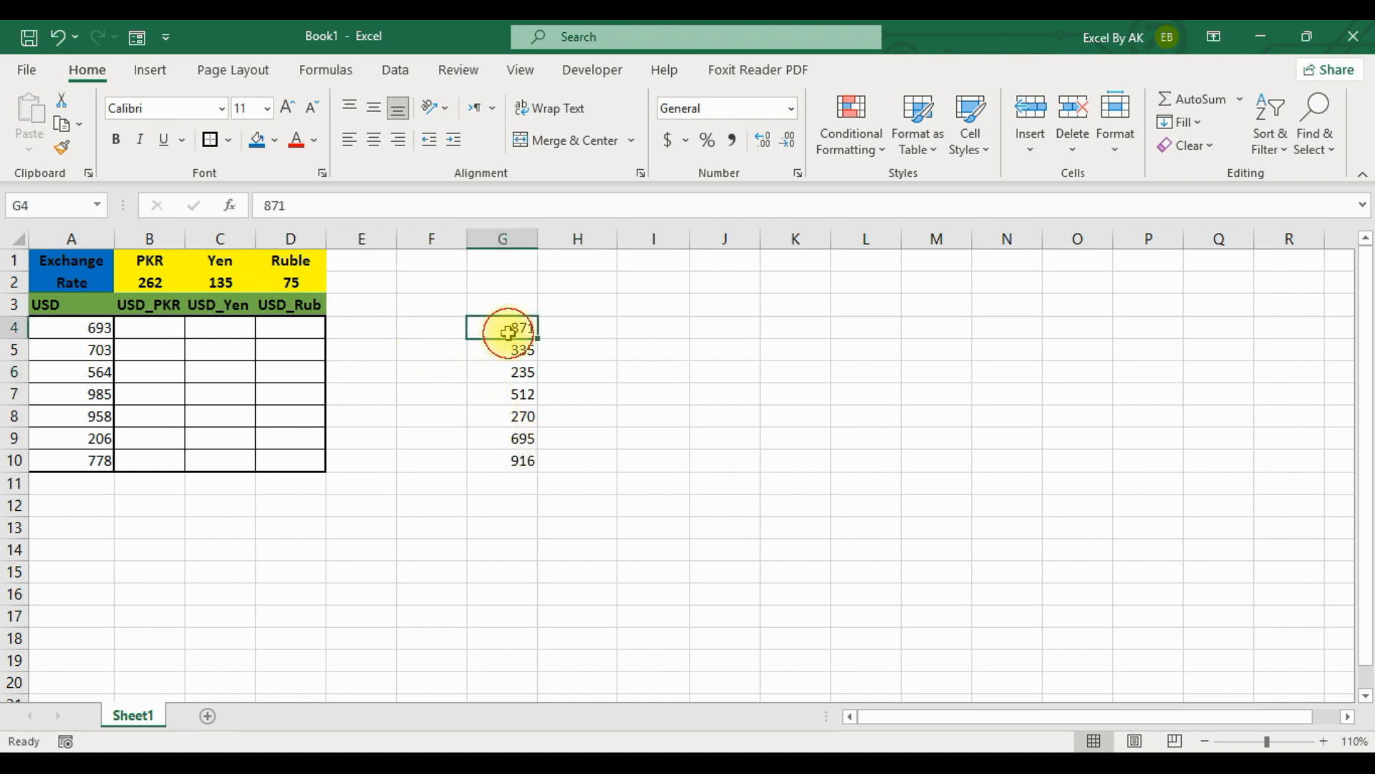
left_click(566, 331)
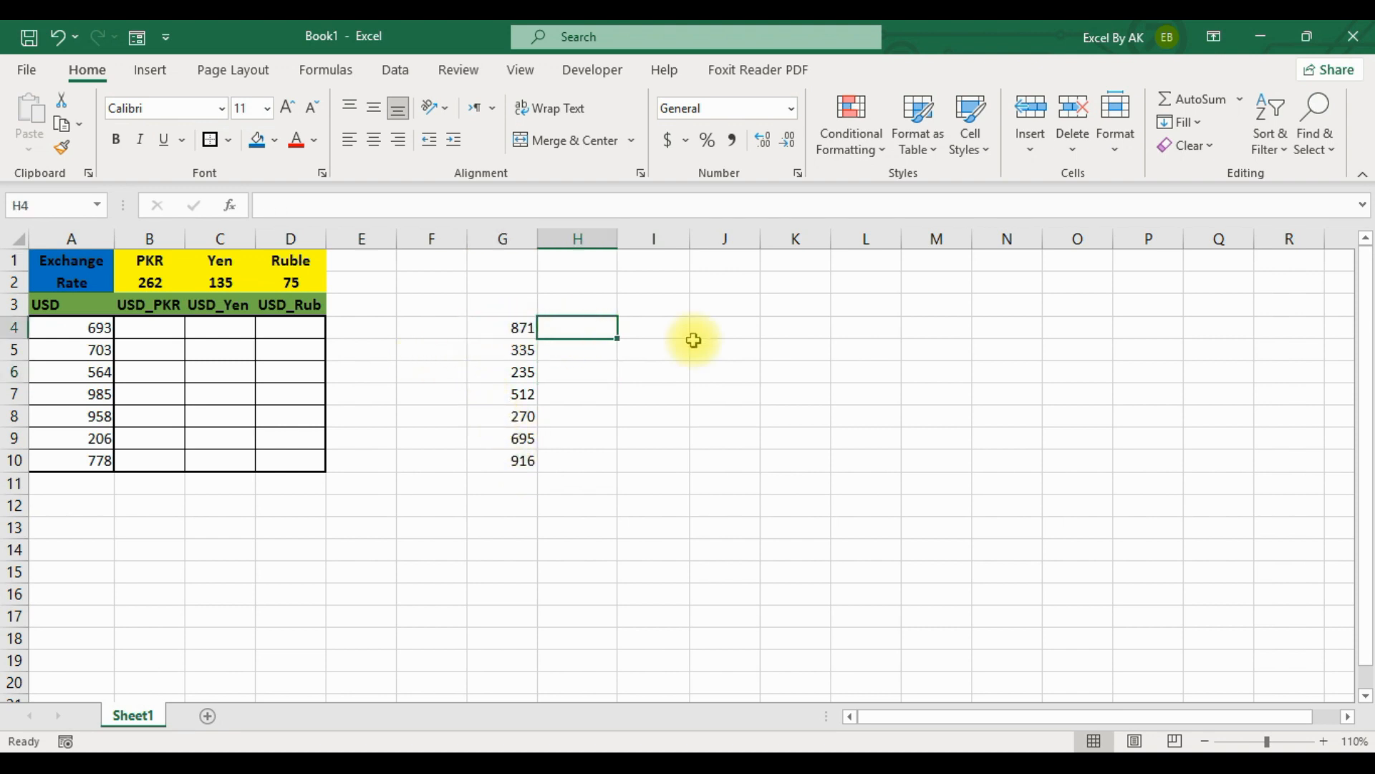
type("=")
left_click(504, 327)
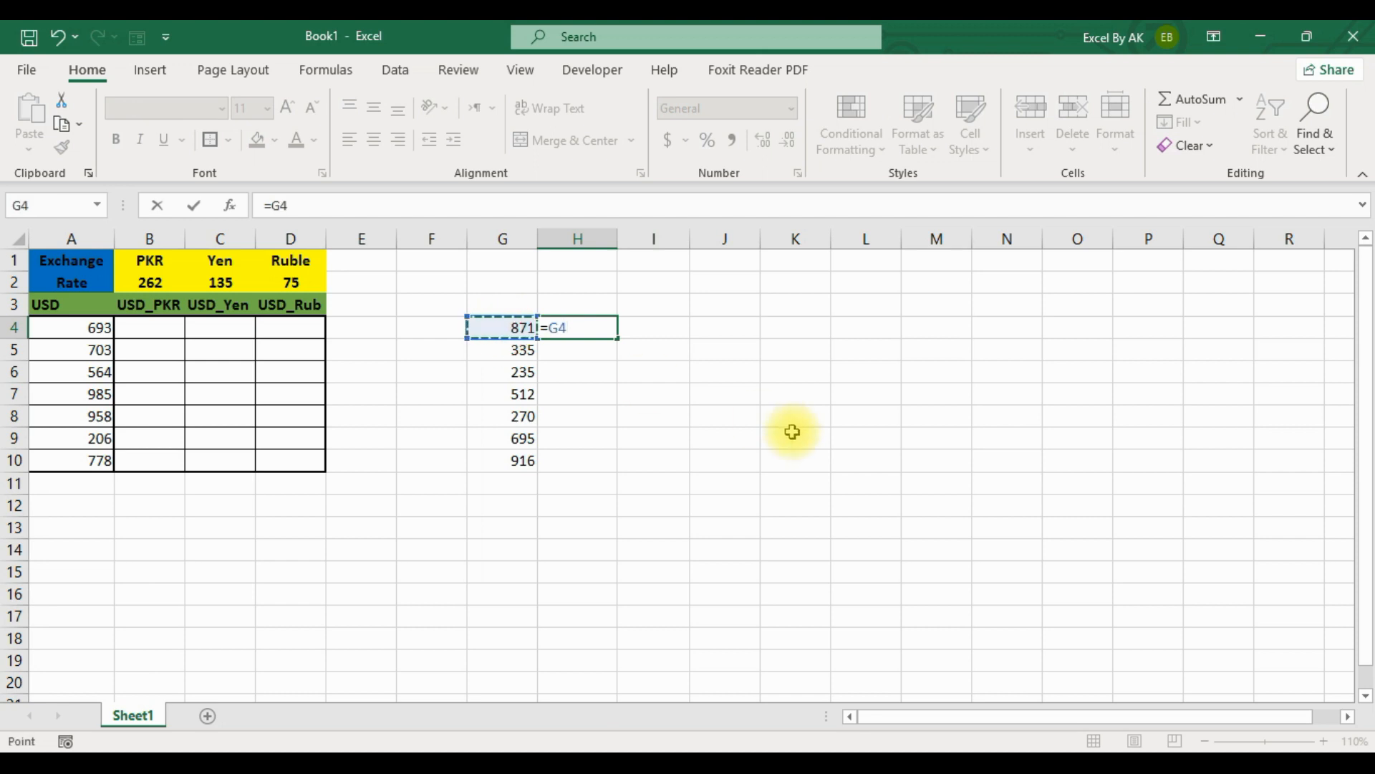
type("*100")
key("Return")
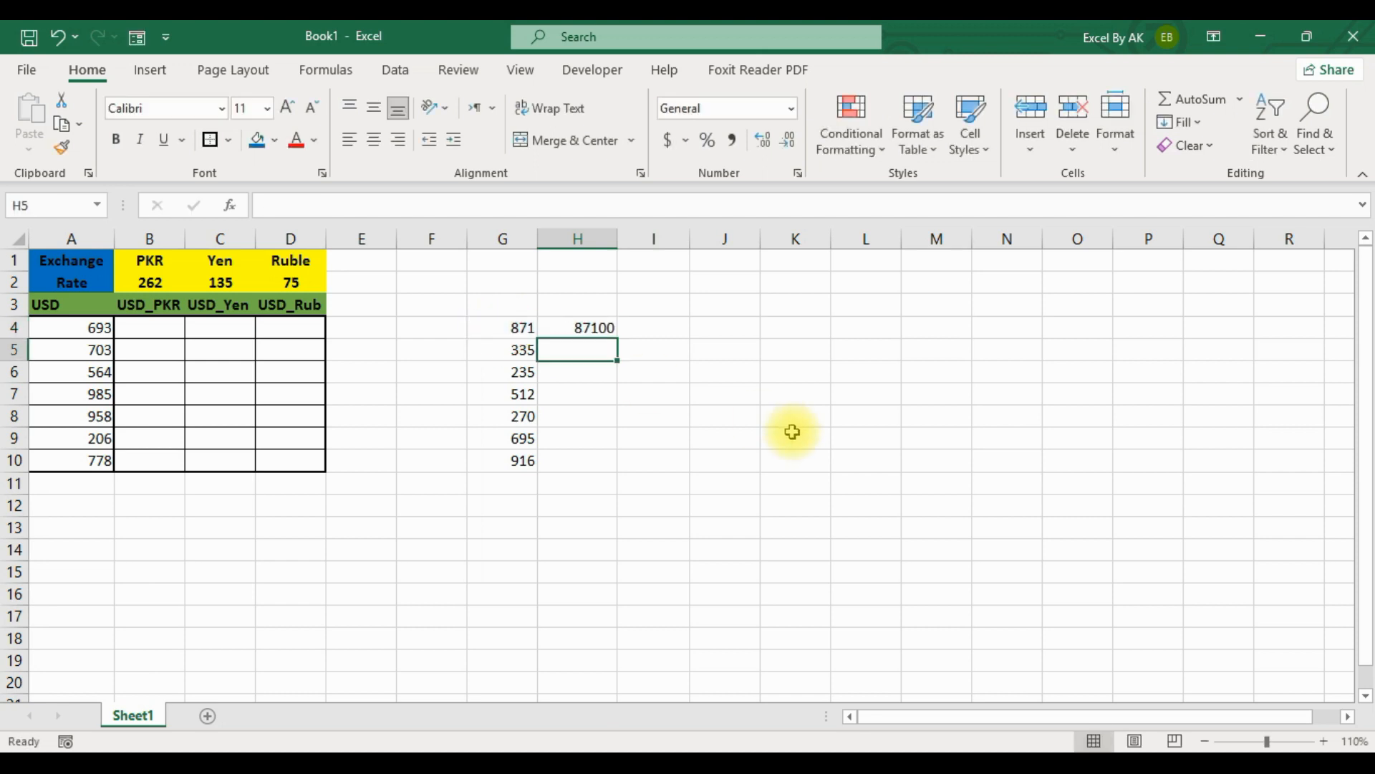
left_click(615, 332)
double_click(616, 334)
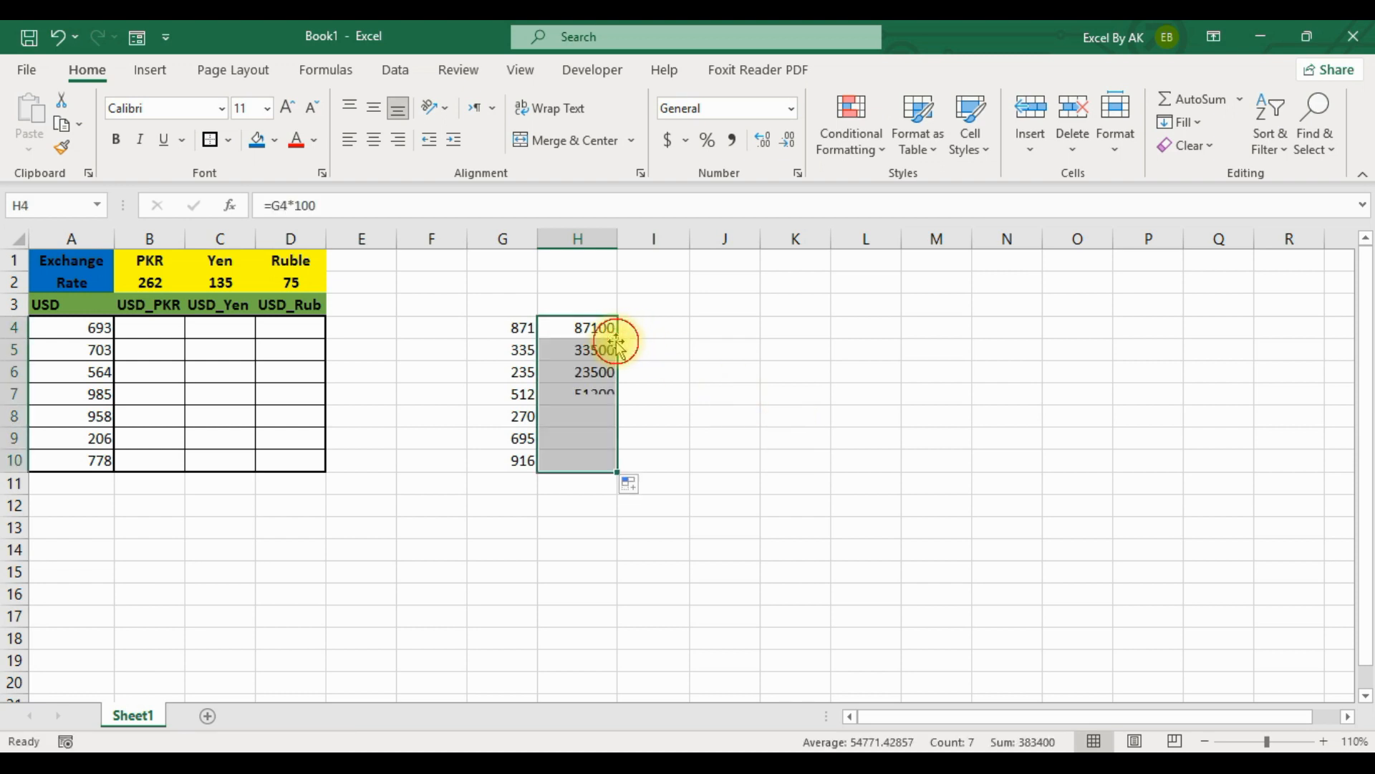
left_click(689, 378)
Examine the formulas in column H to compare how the cell reference and the constant 100 carry over between rows.
left_click(605, 333)
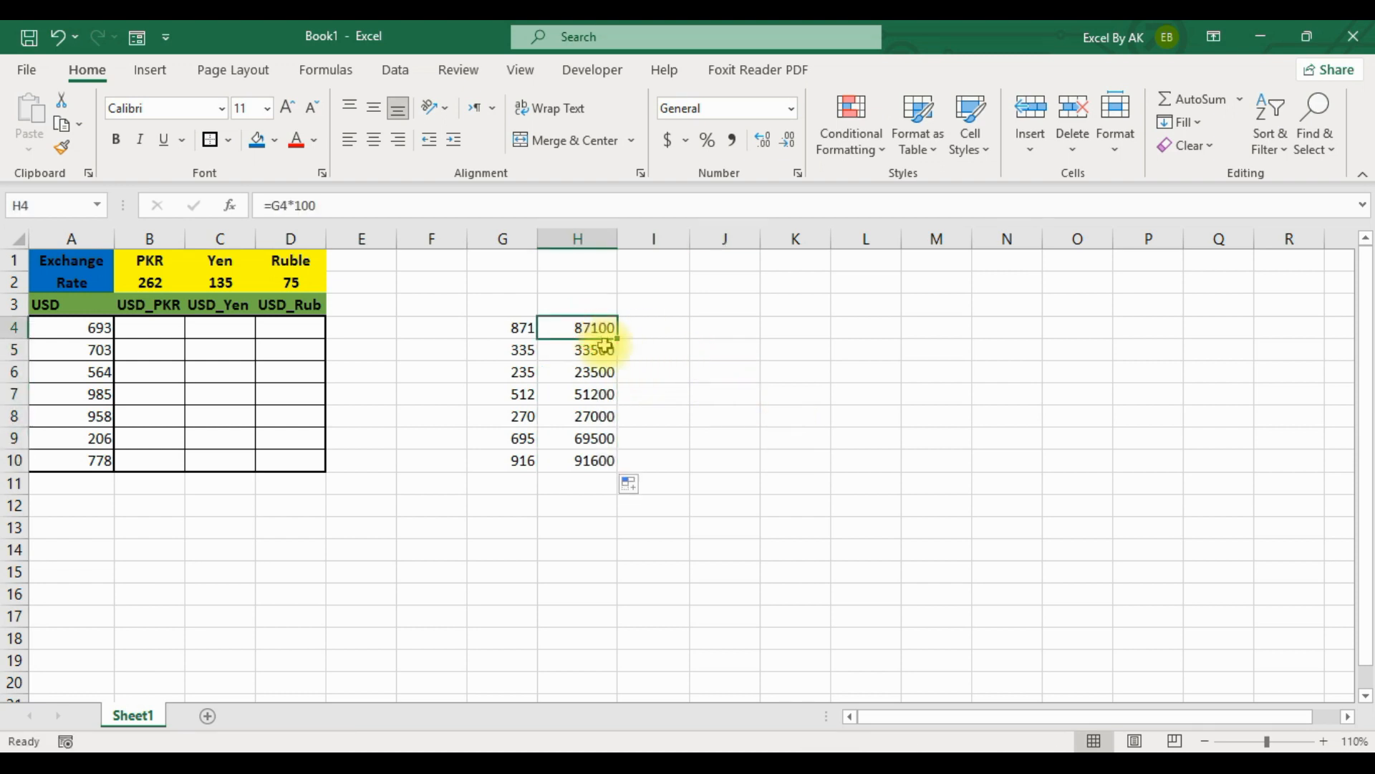
left_click(605, 351)
left_click(604, 372)
left_click(600, 394)
left_click(601, 416)
left_click(595, 394)
left_click(596, 372)
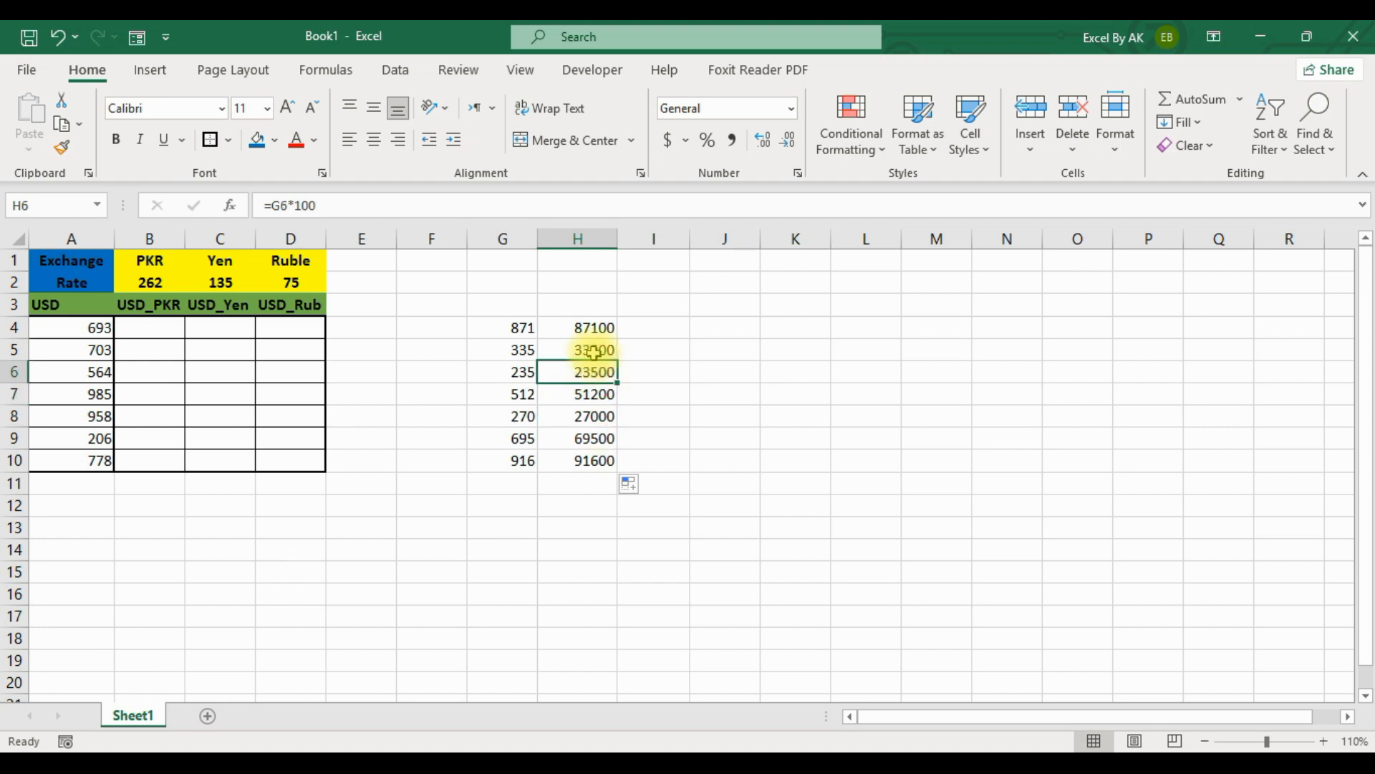
double_click(597, 371)
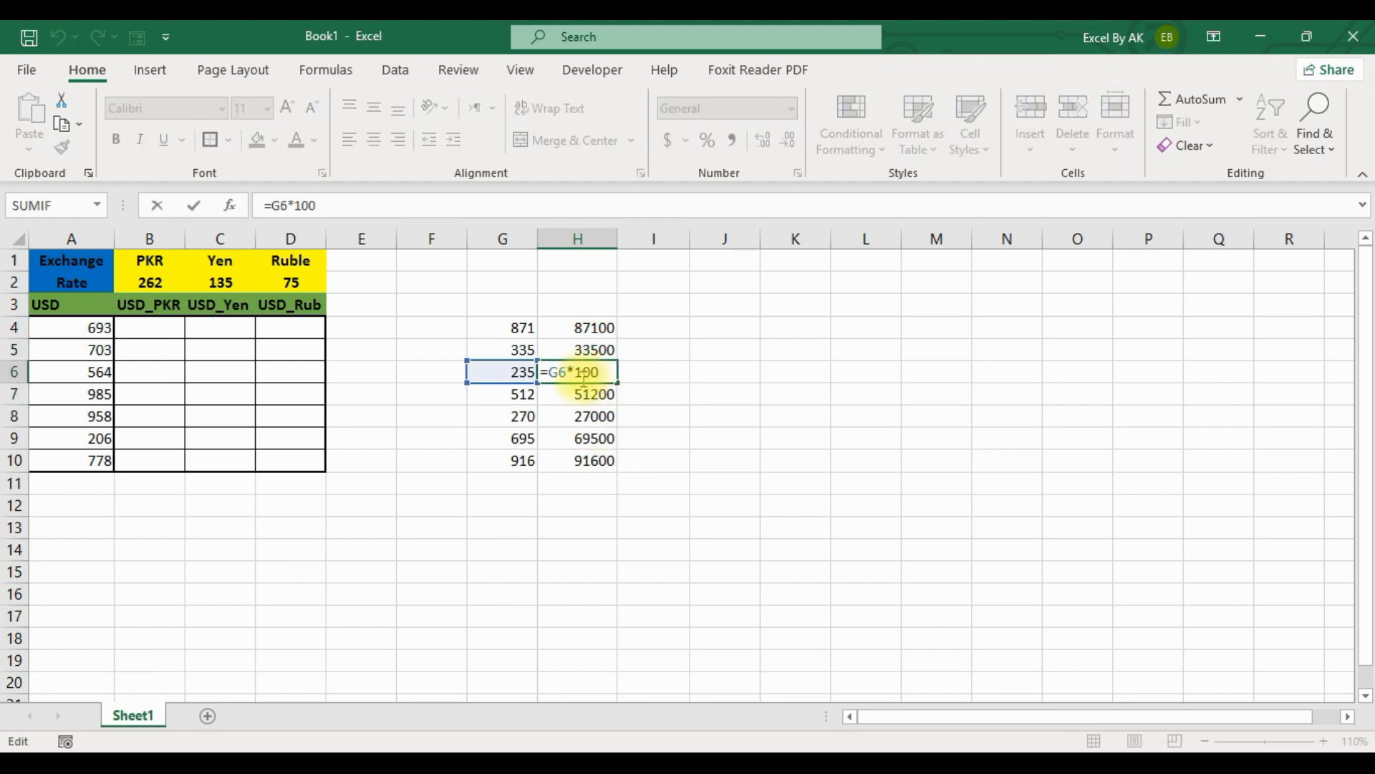
left_click(602, 327)
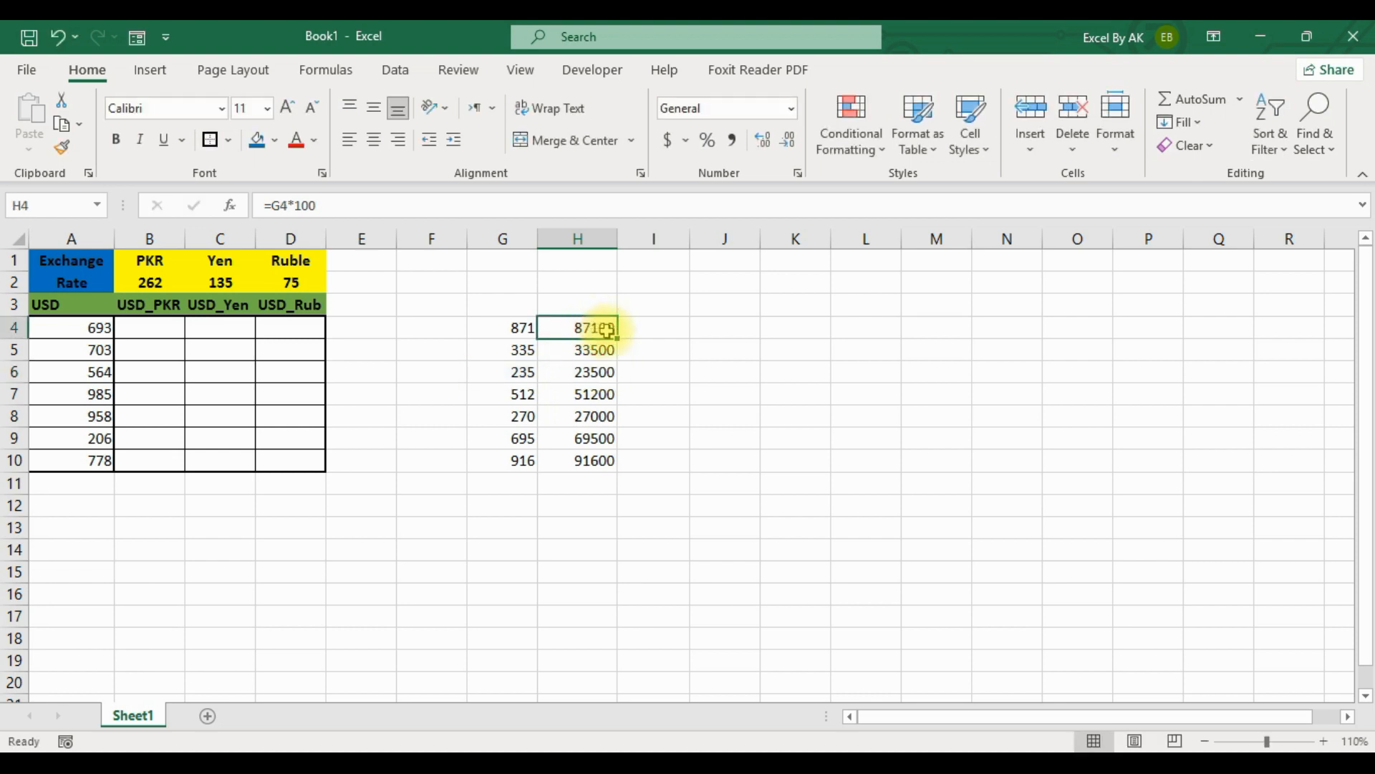
double_click(604, 328)
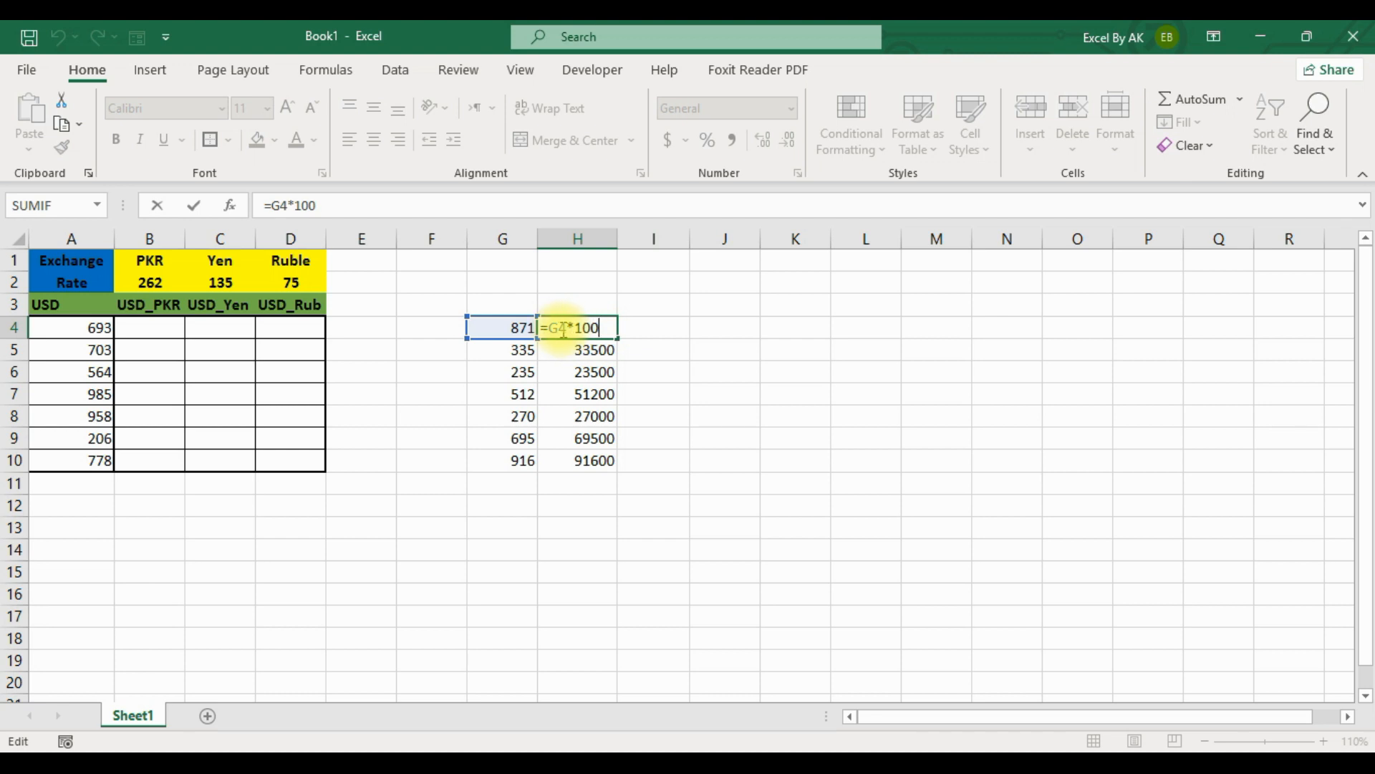
left_click(584, 374)
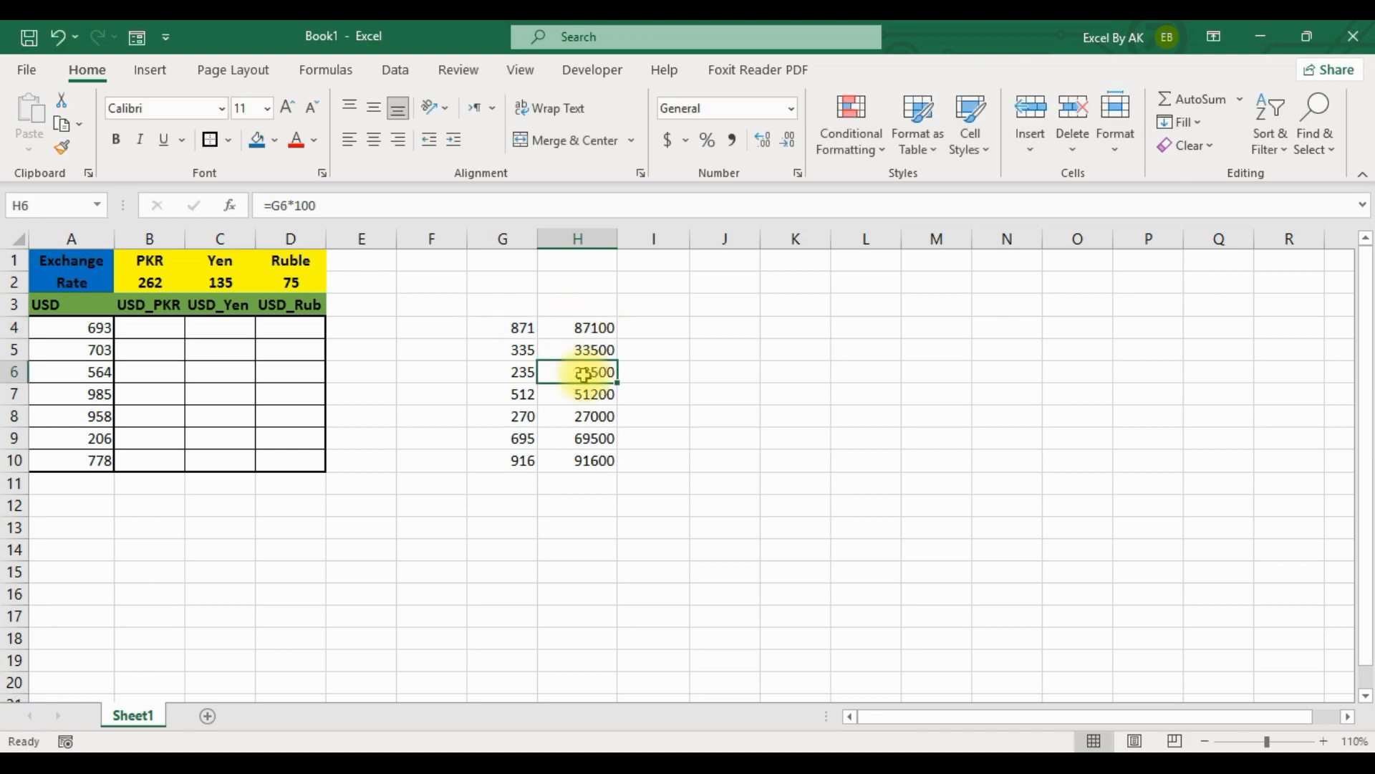
double_click(586, 373)
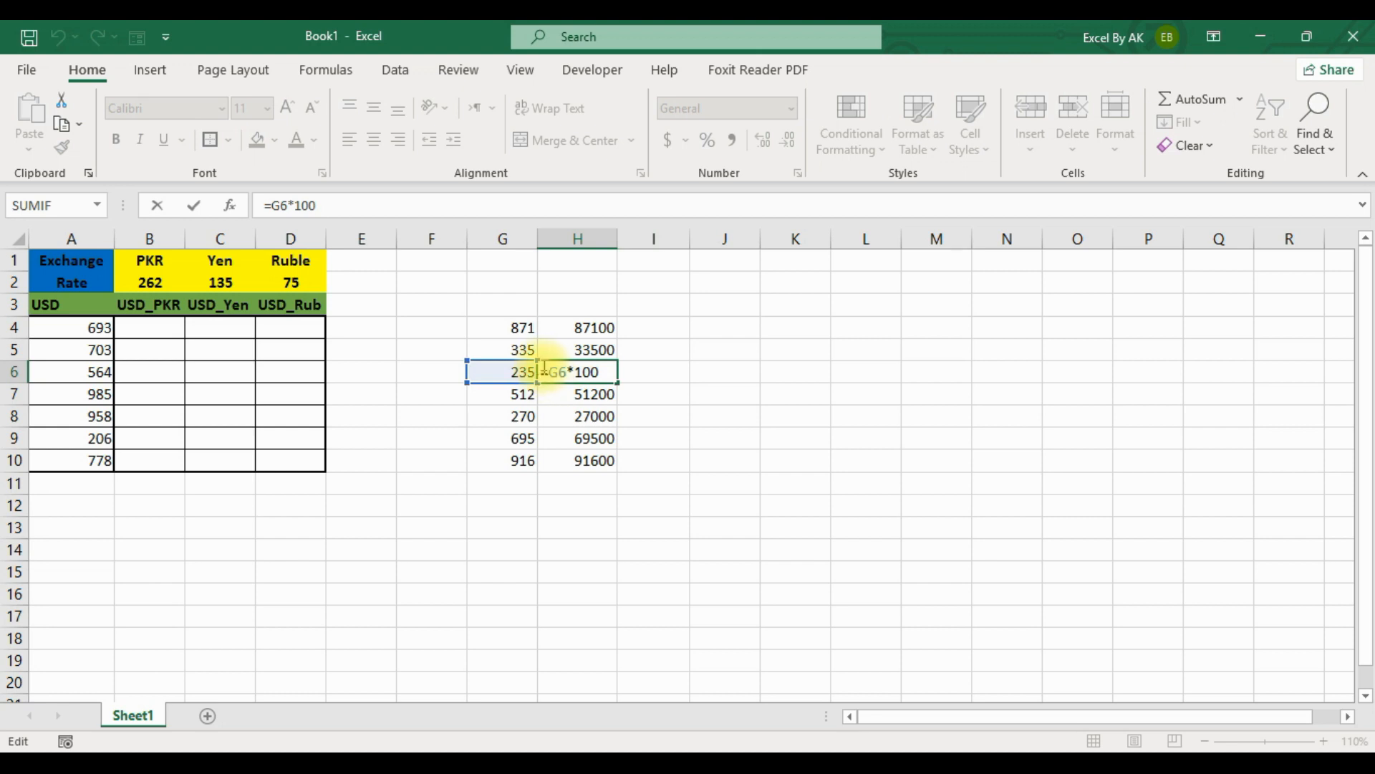
key("Escape")
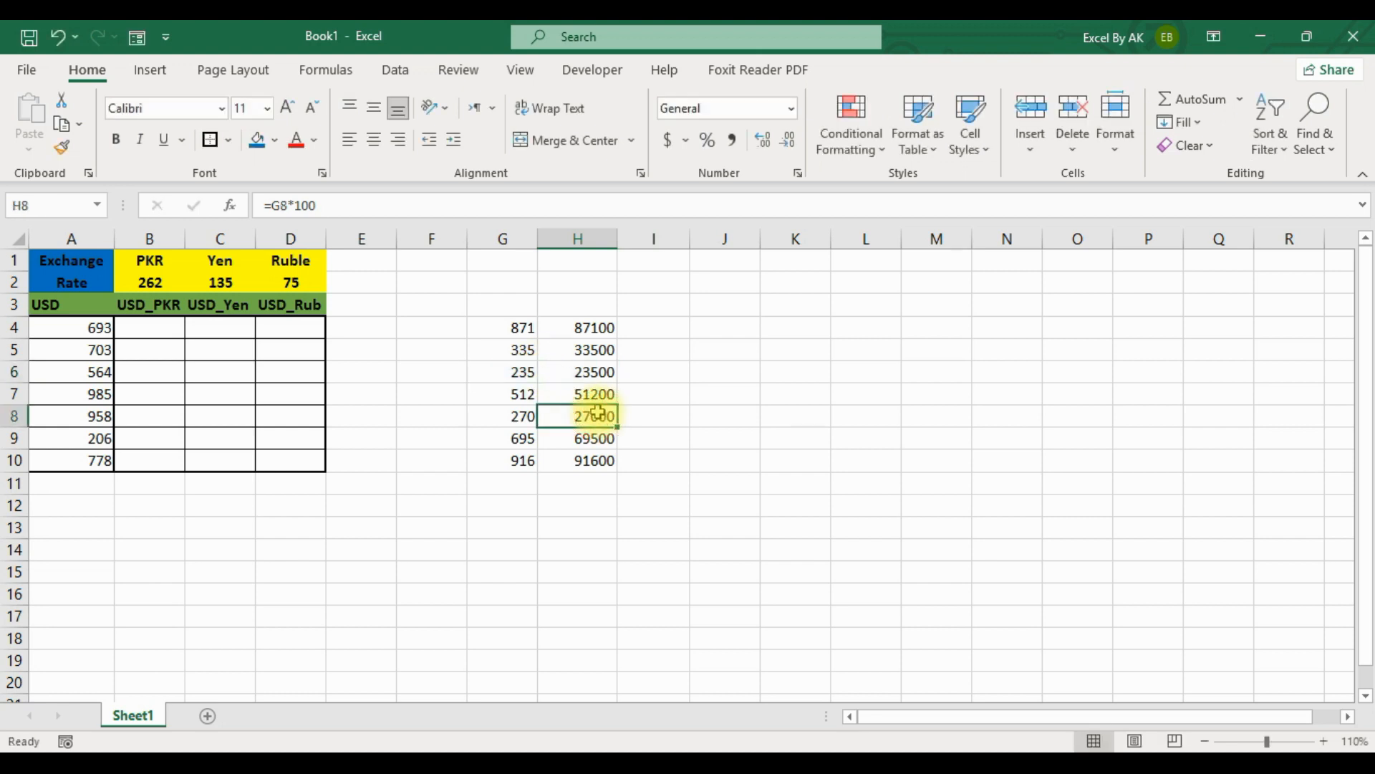
double_click(585, 382)
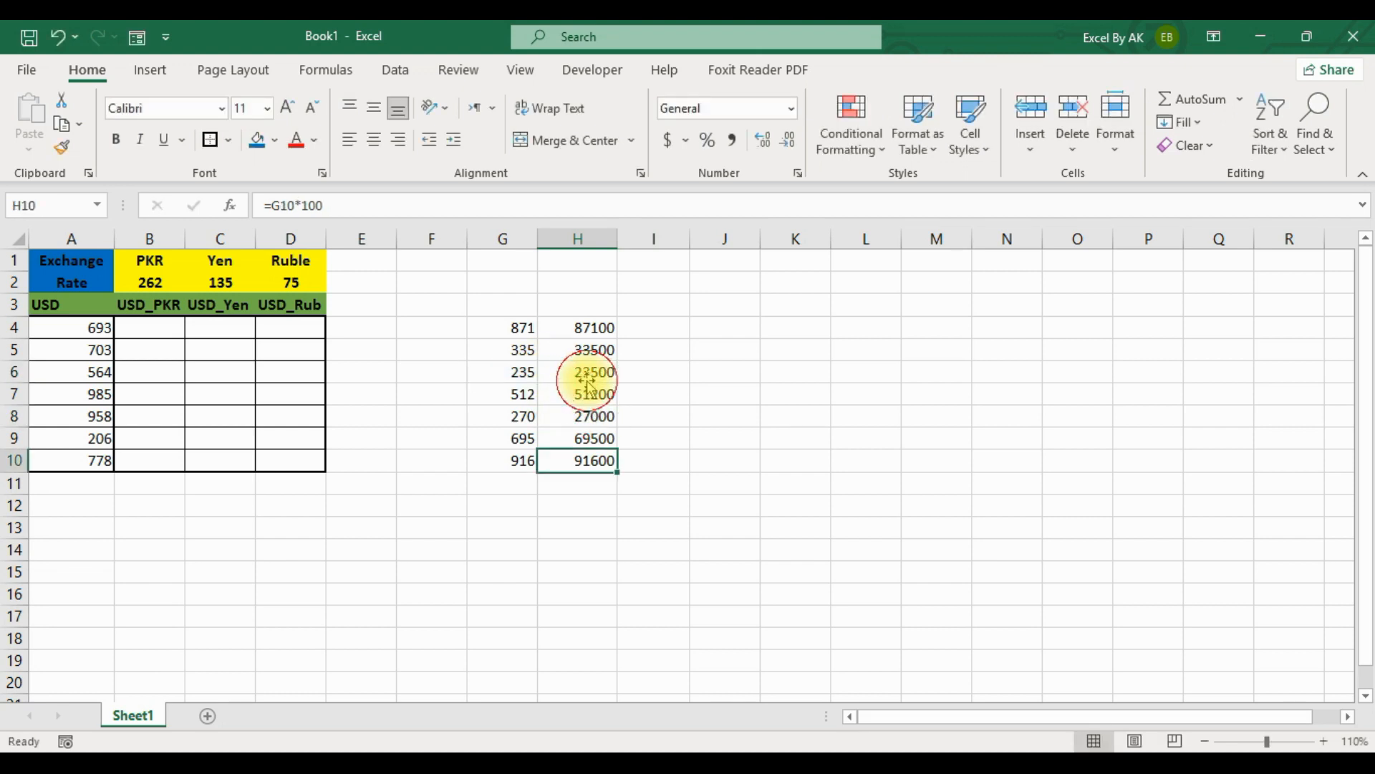
double_click(587, 374)
left_click_drag(589, 374, 567, 374)
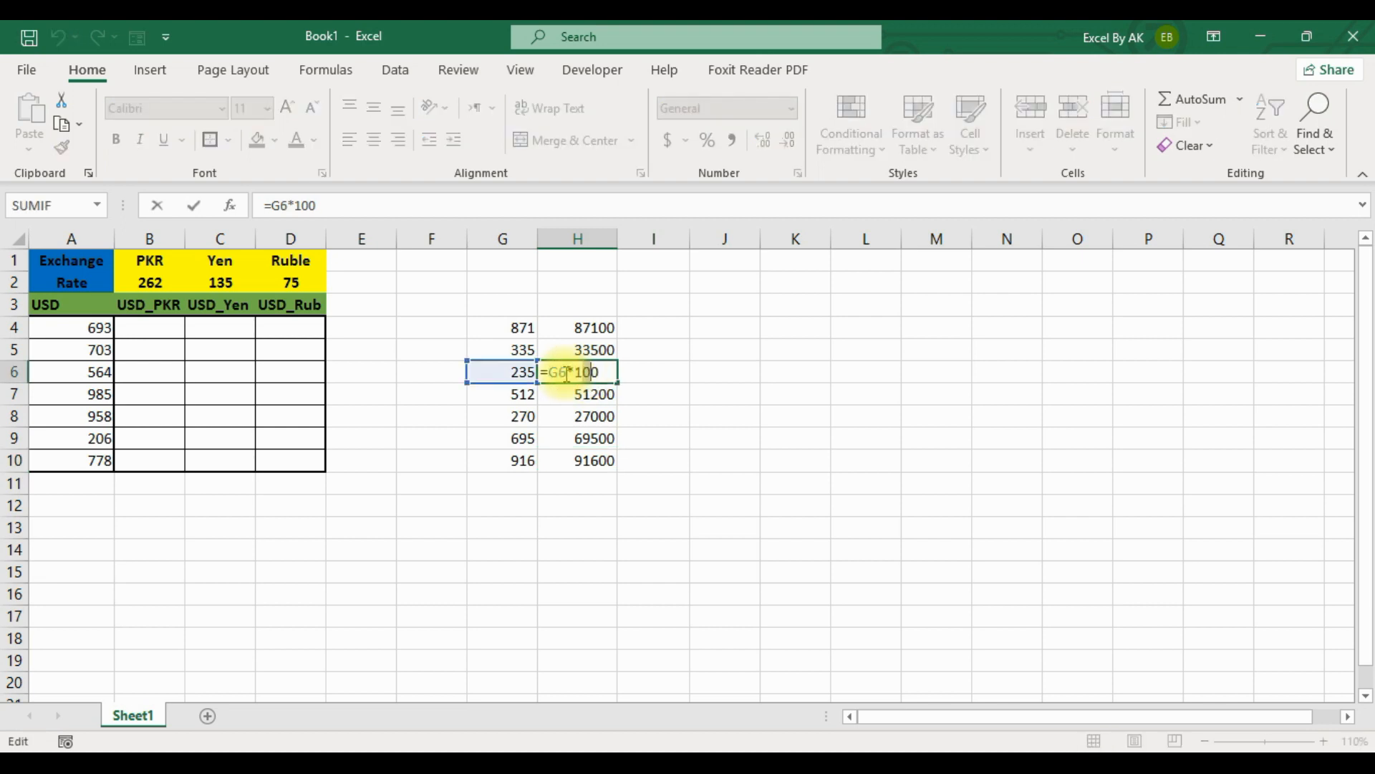
left_click(601, 400)
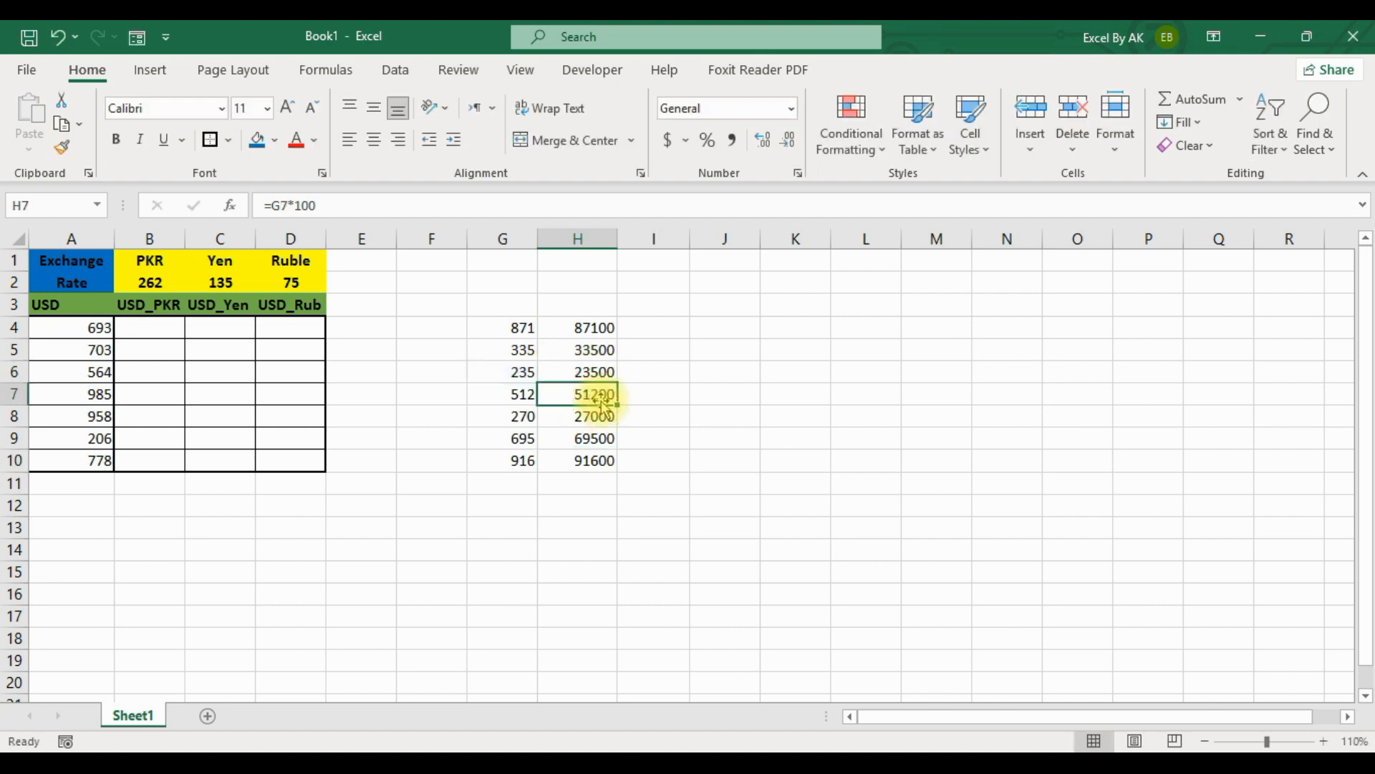
Undo the fill in column H and the formula entry in H4.
key("ctrl+z")
left_click(598, 327)
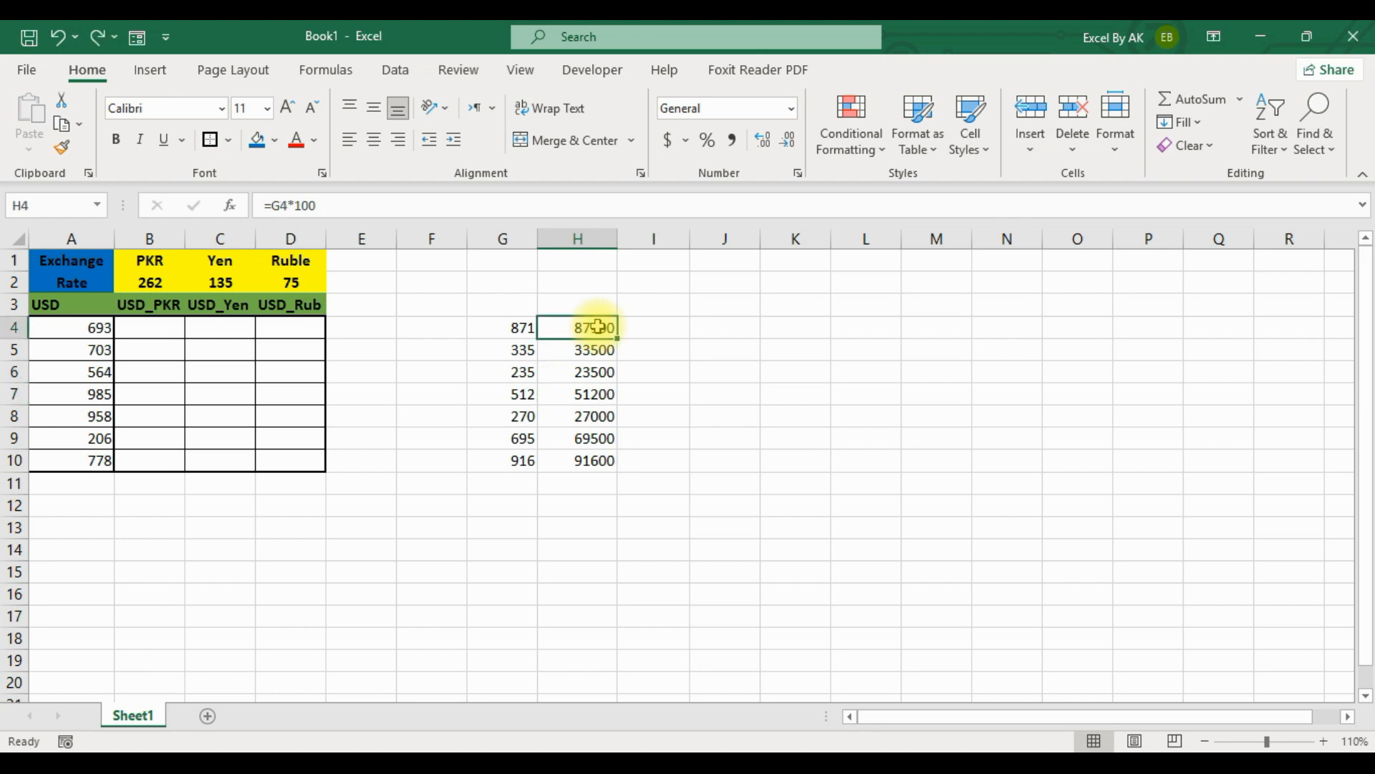
key("ctrl+z")
key("ctrl+z")
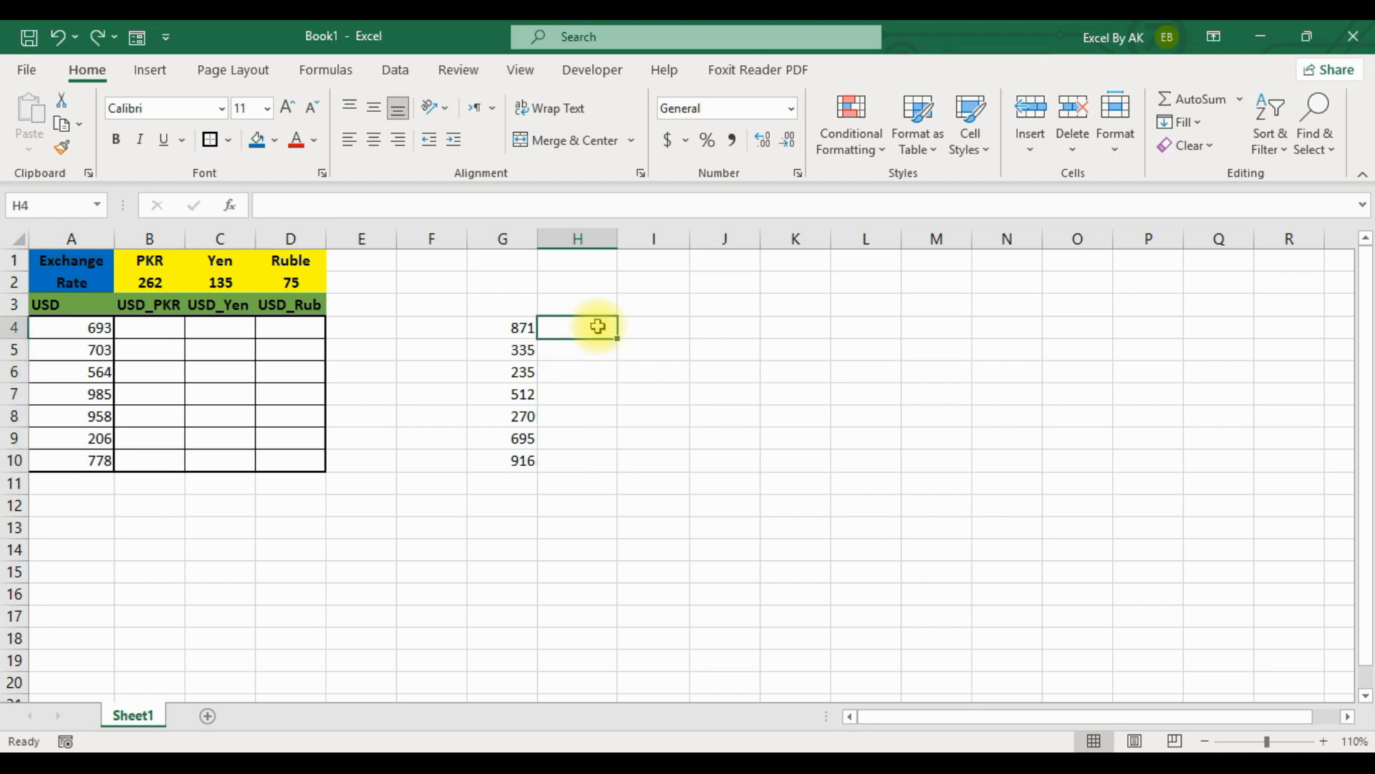
Enter the multiplier 100 in cell I3.
left_click(666, 309)
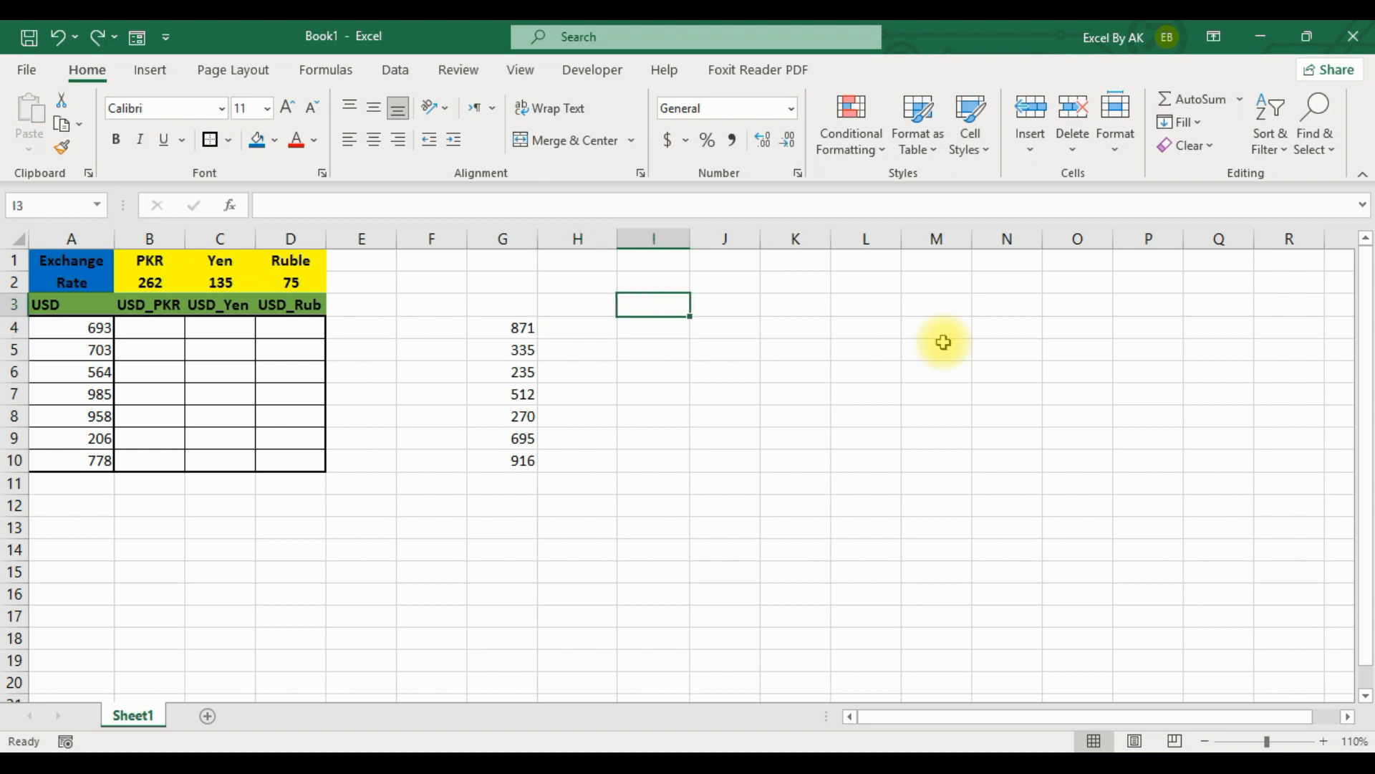
type("100")
key("Return")
Enter the formula =G4*I3 in H4, using a relative reference to the multiplier cell.
left_click(582, 331)
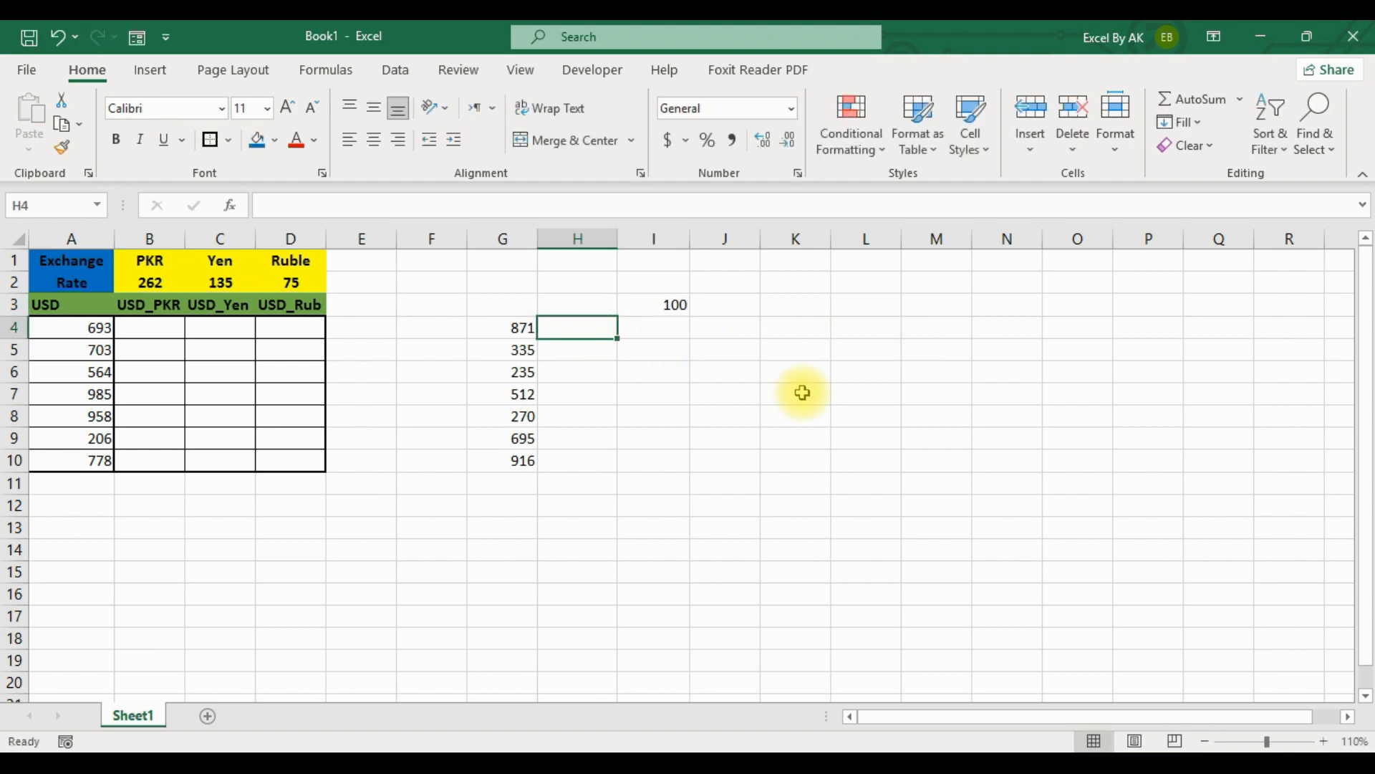
type("=")
left_click(518, 326)
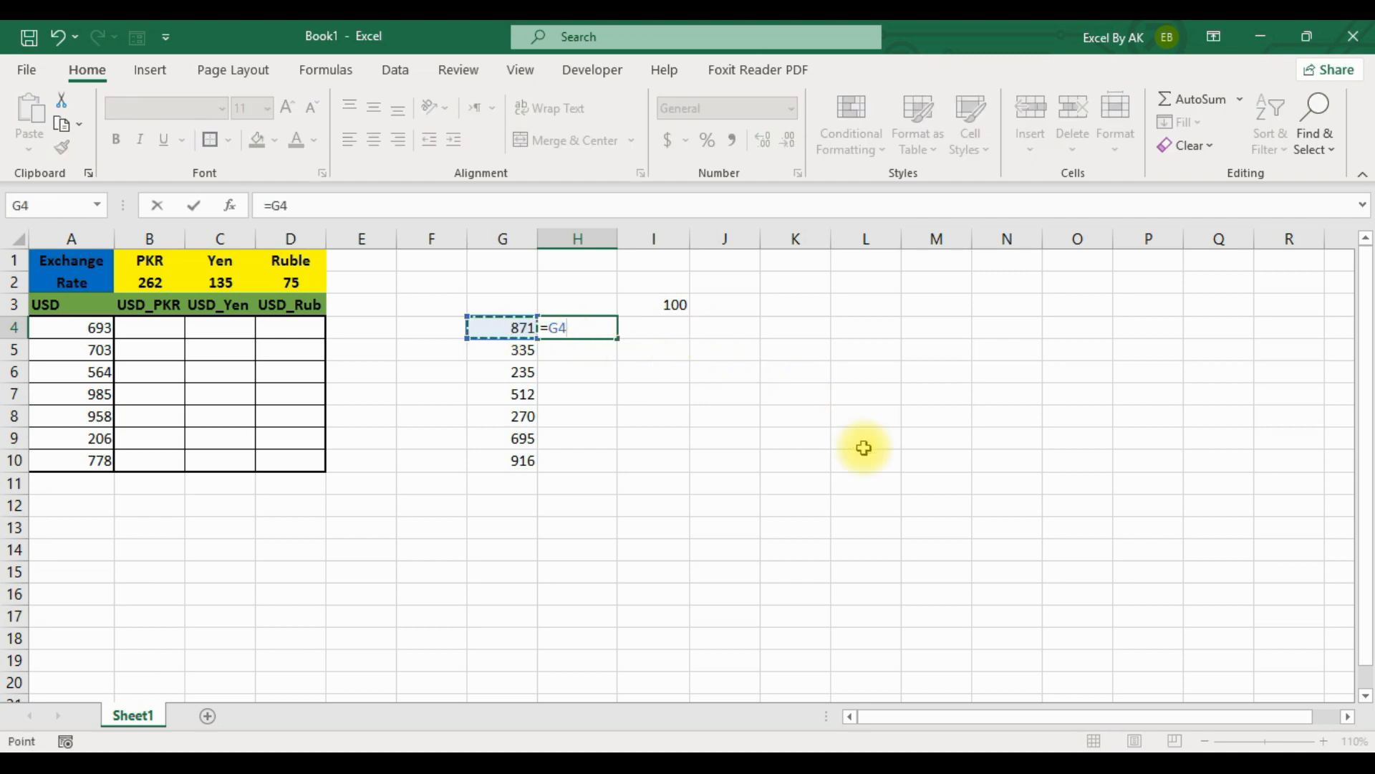
type("*")
left_click(667, 306)
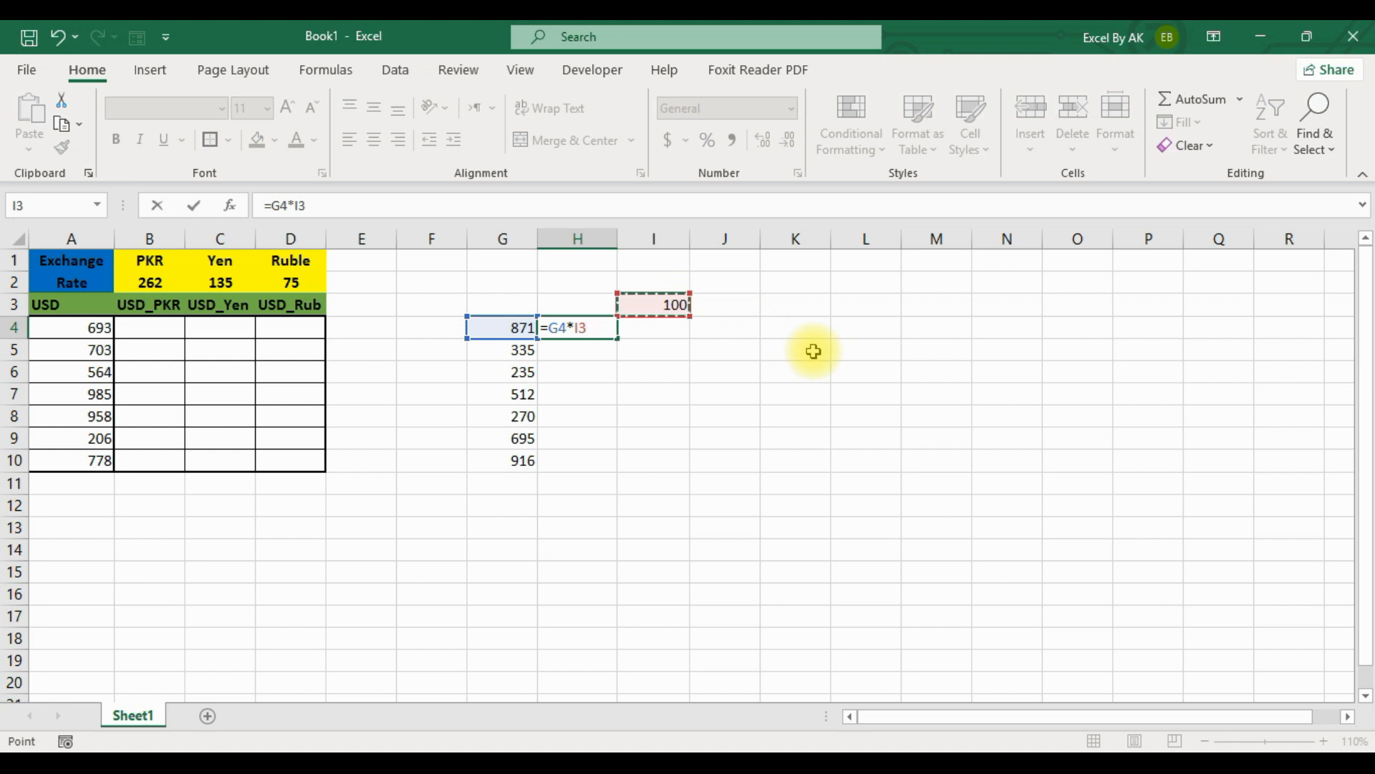
key("Return")
Fill the formula in H4 down to H10 and select the source numbers in G5:G10 for comparison.
left_click(582, 325)
left_click_drag(620, 344, 619, 465)
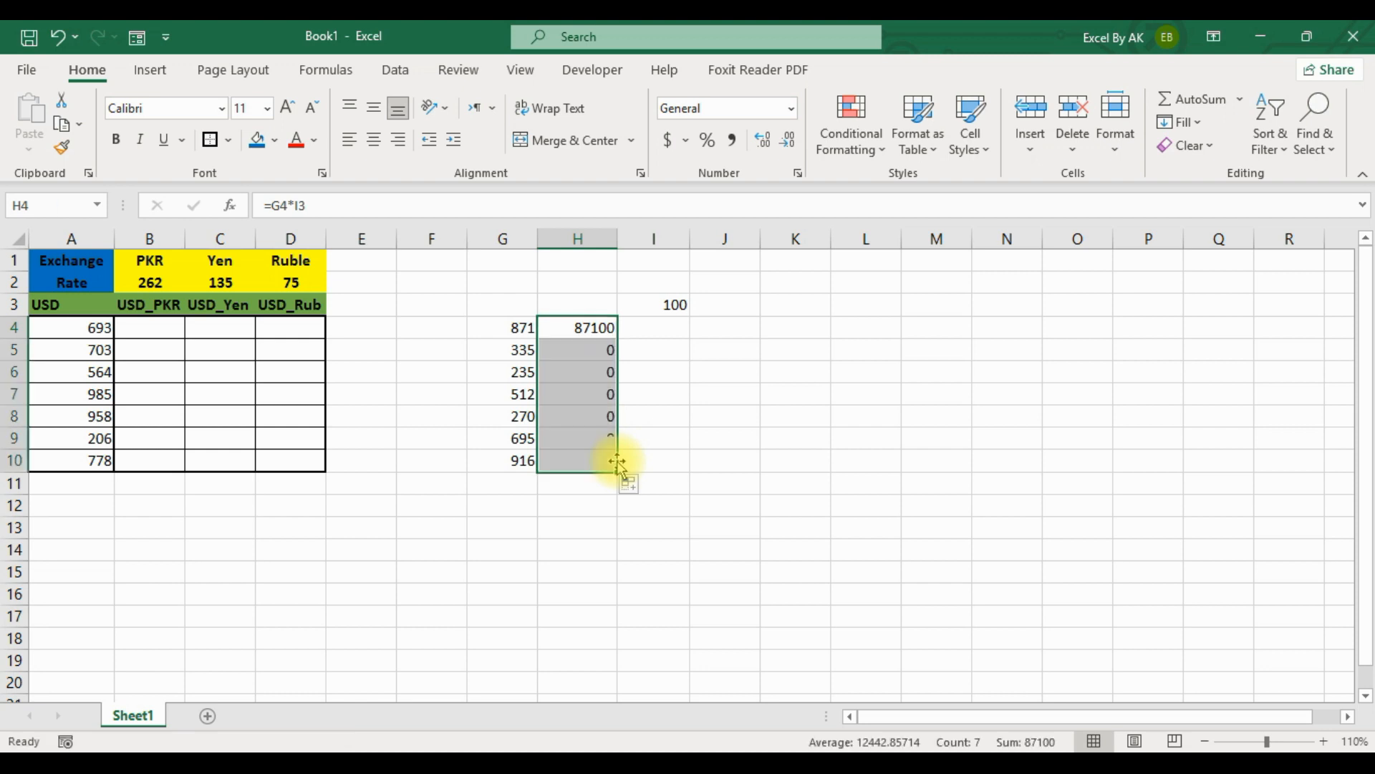
left_click(670, 426)
left_click_drag(513, 353, 514, 458)
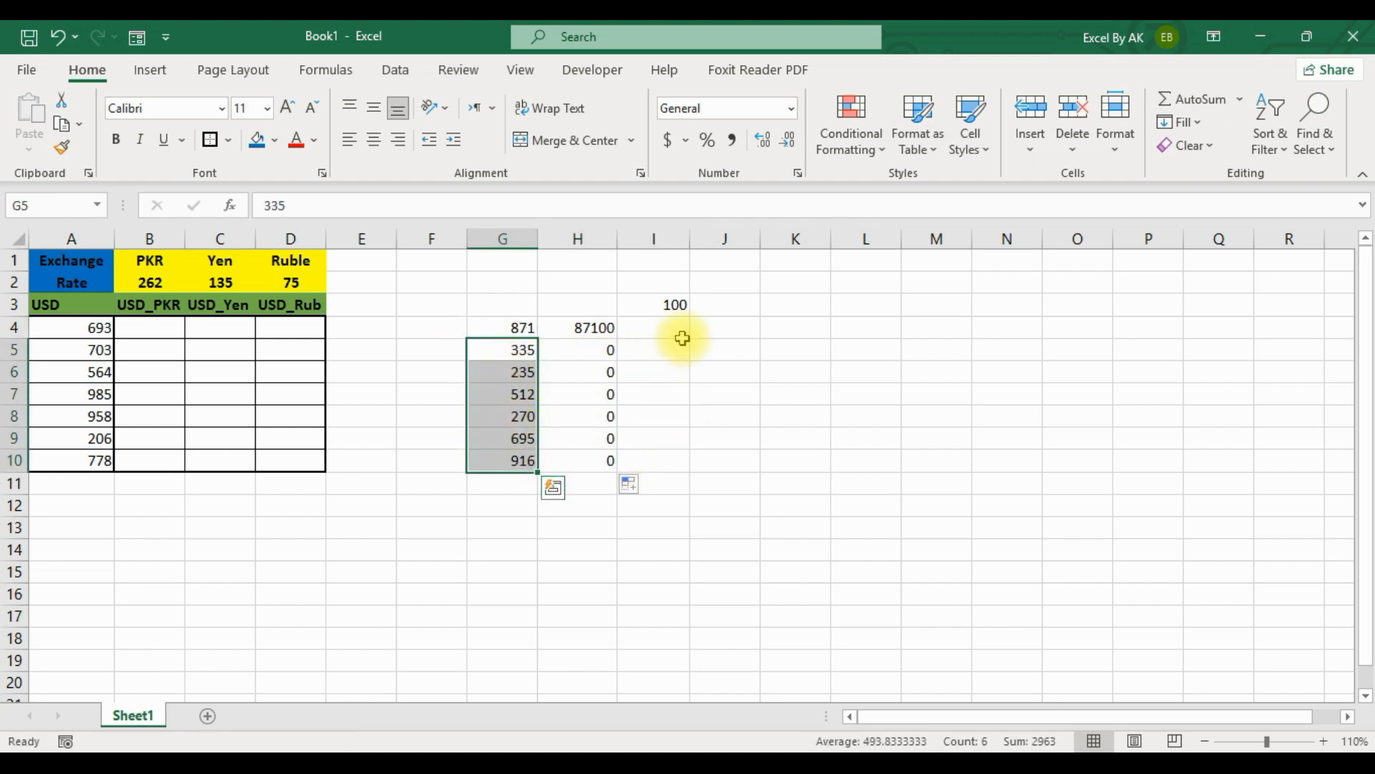
Examine the filled formulas in H4 and H5 to compare which cells each one references.
left_click_drag(592, 350, 583, 462)
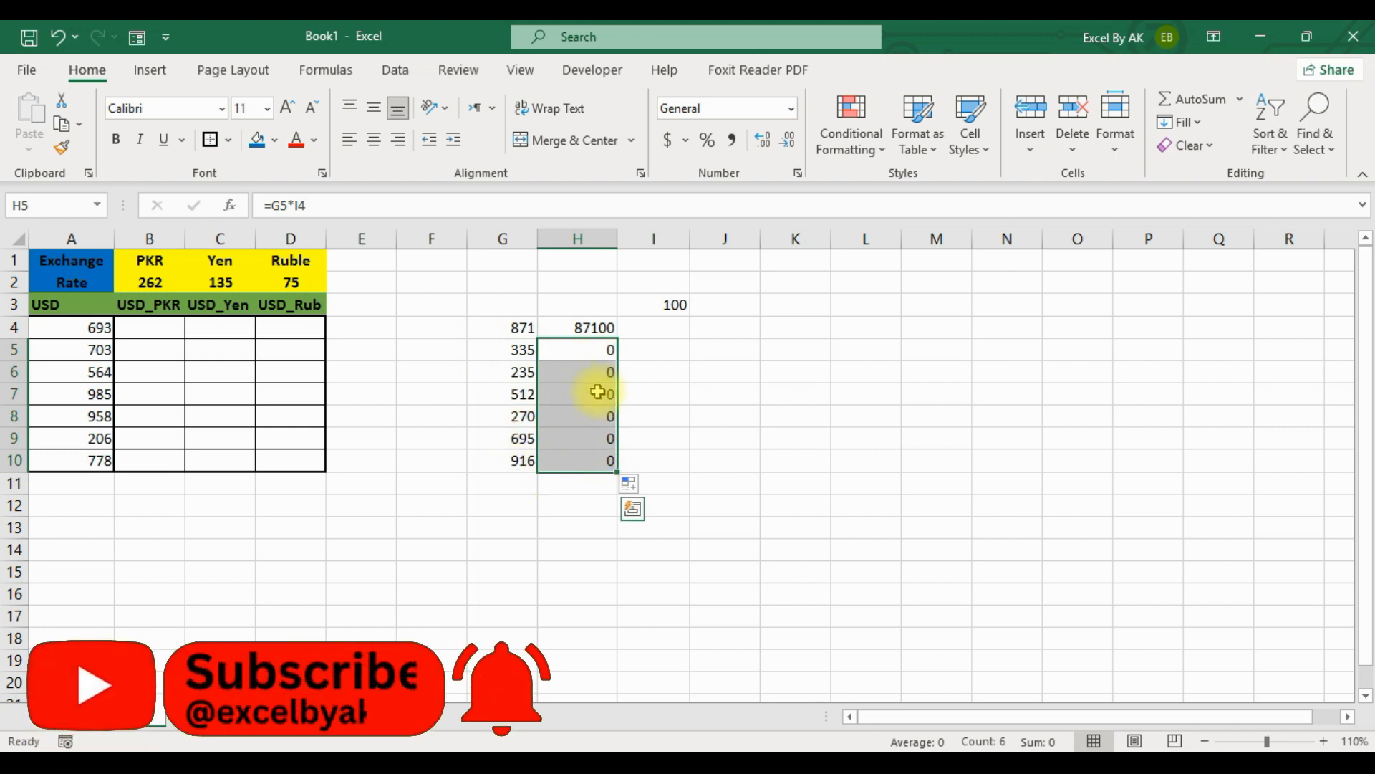
left_click(596, 327)
double_click(599, 328)
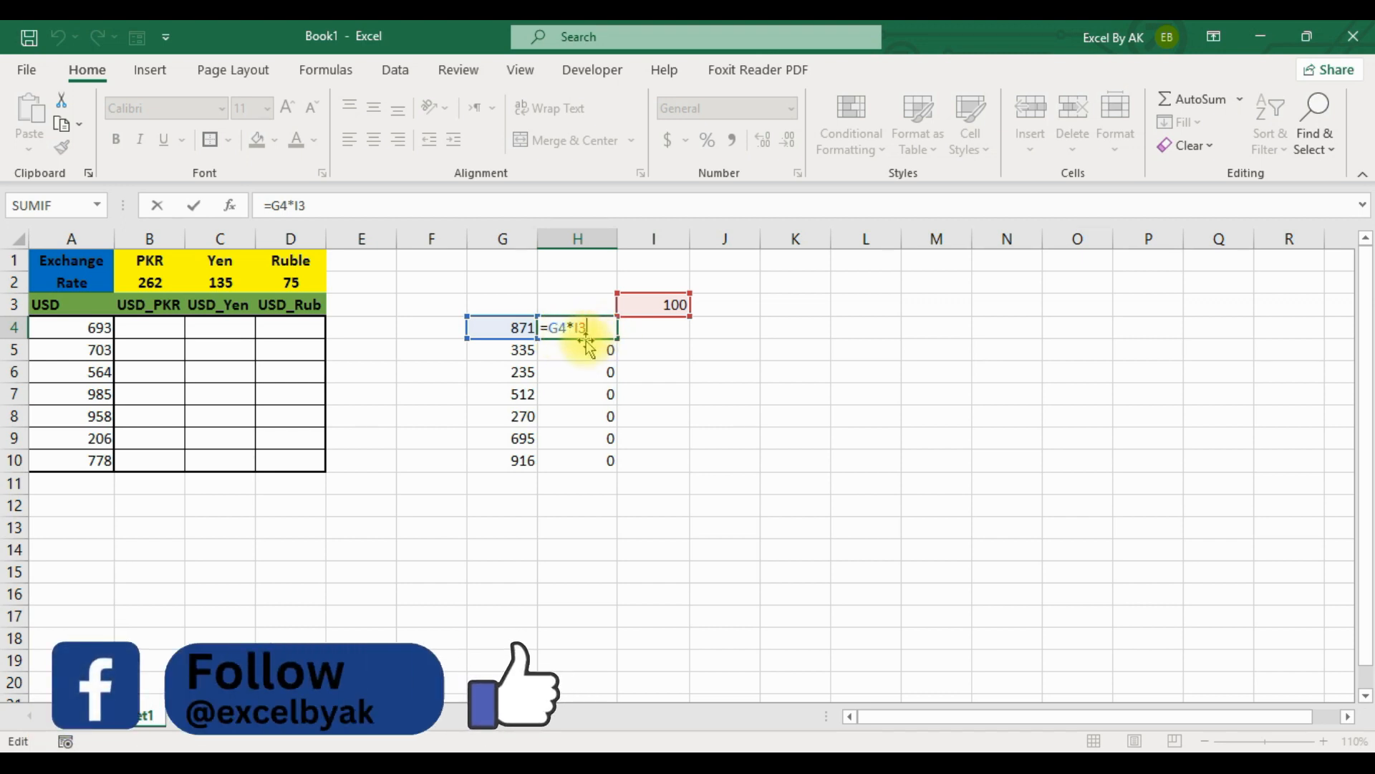
left_click(600, 391)
double_click(596, 359)
double_click(599, 351)
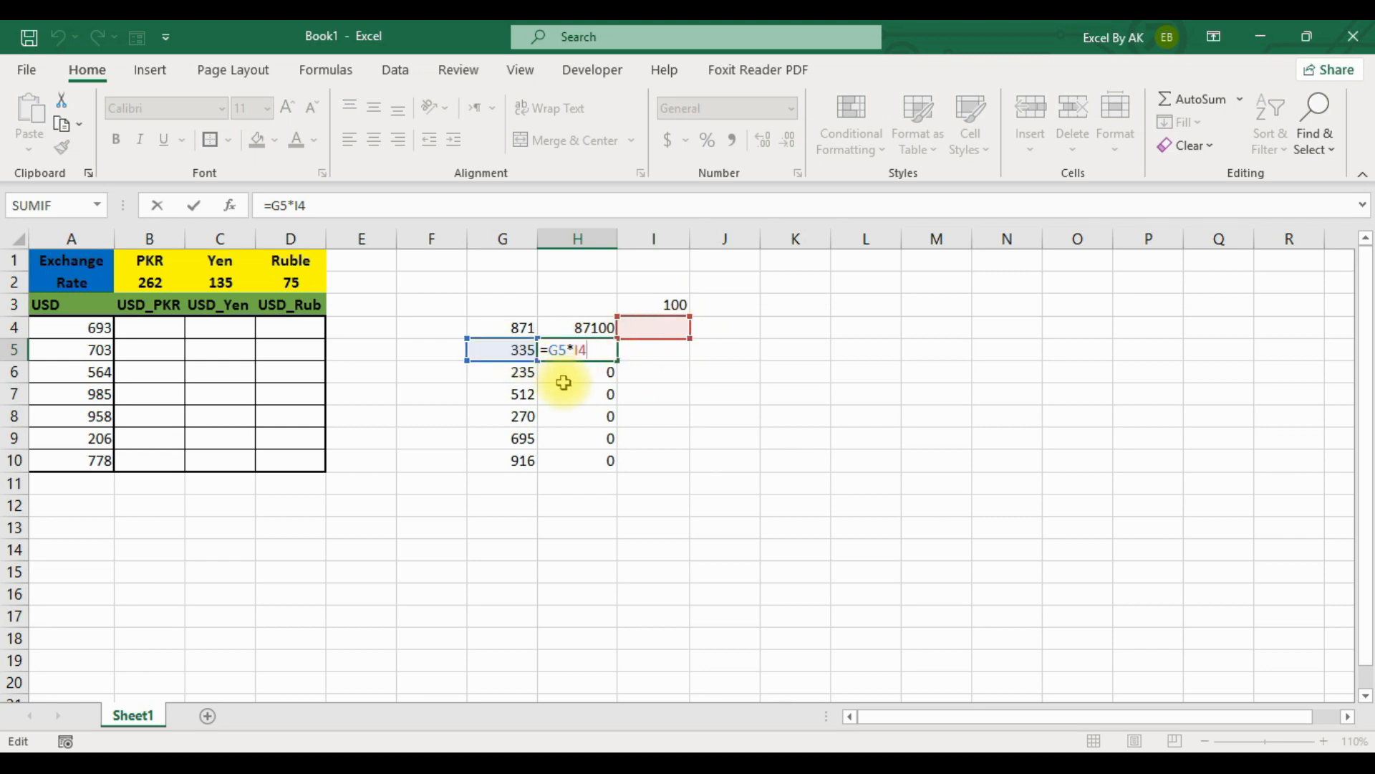
key("Return")
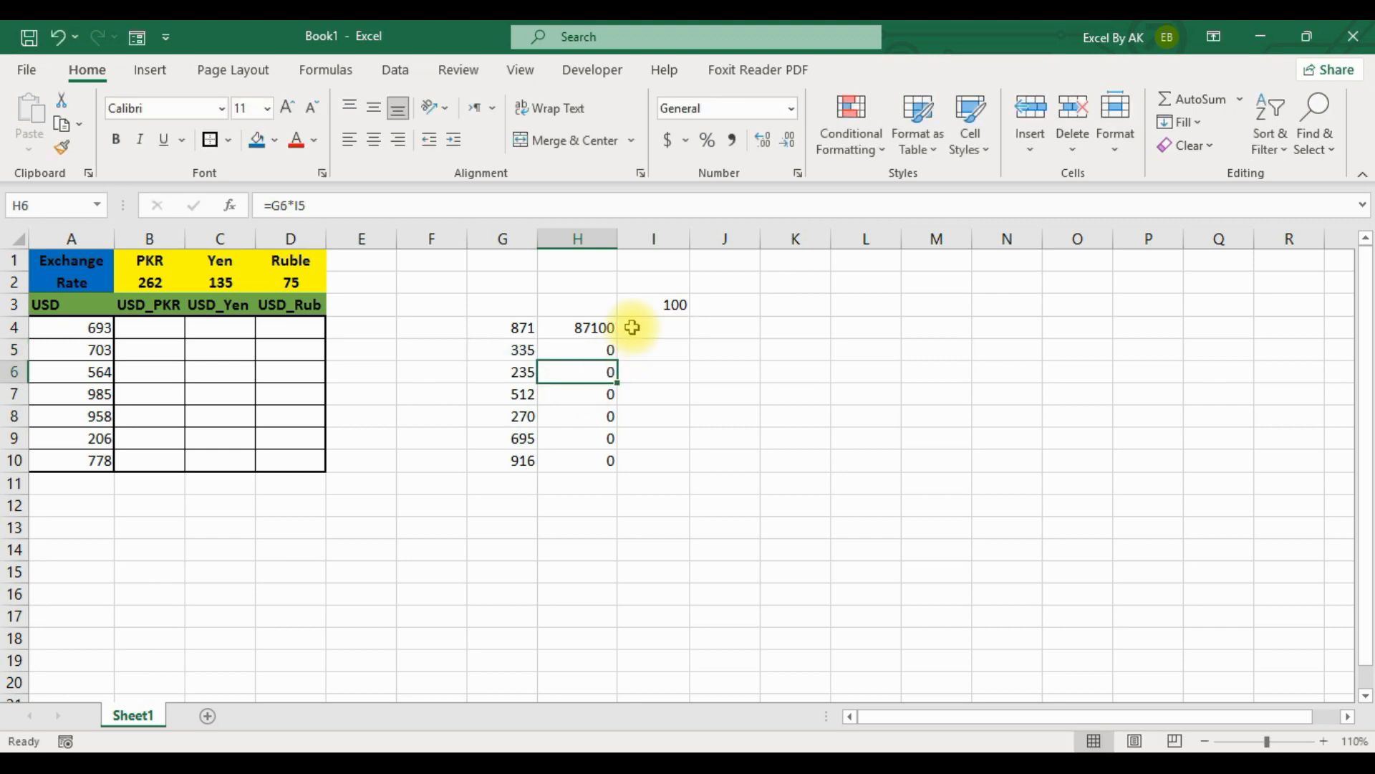
left_click(595, 351)
Make the multiplier reference in H4 absolute so the formula is =G4*$I$3, and fill it down to H10.
left_click(601, 328)
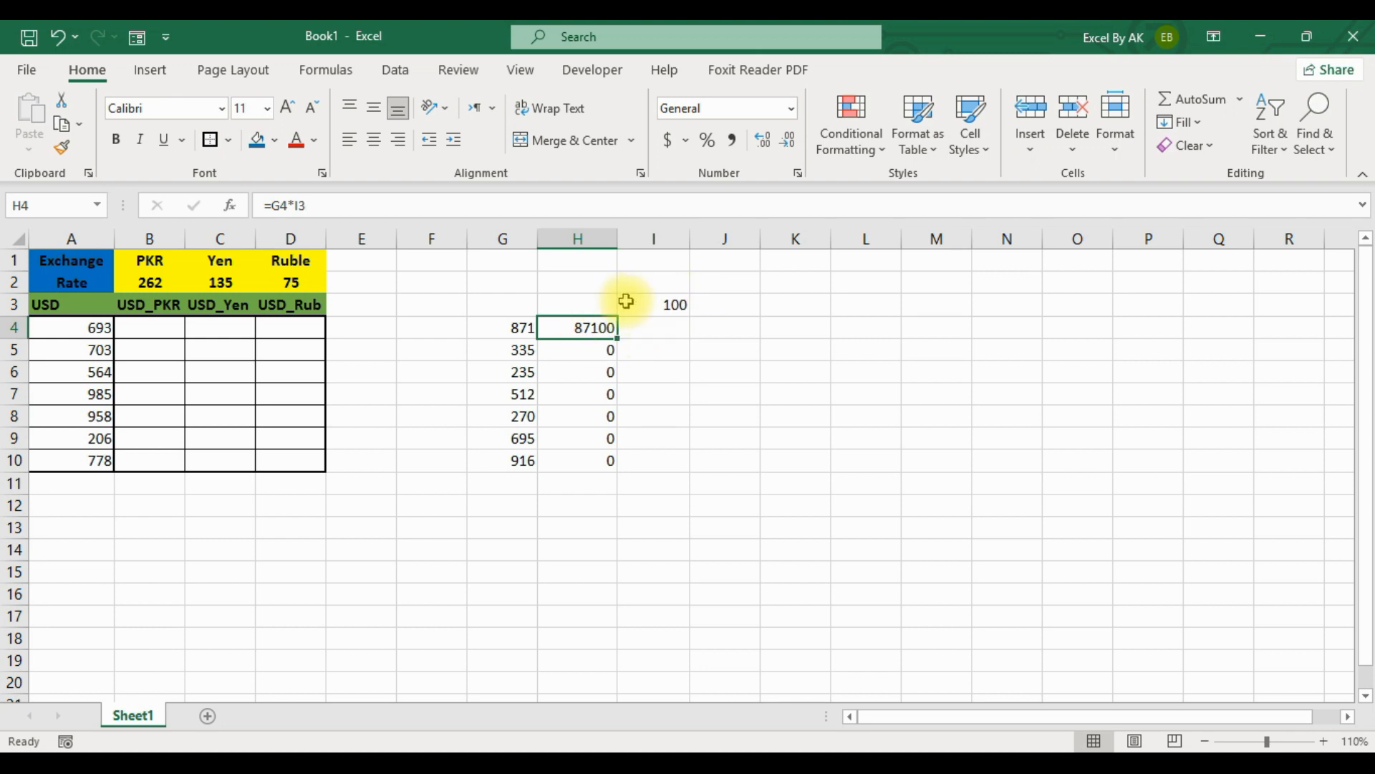
double_click(596, 329)
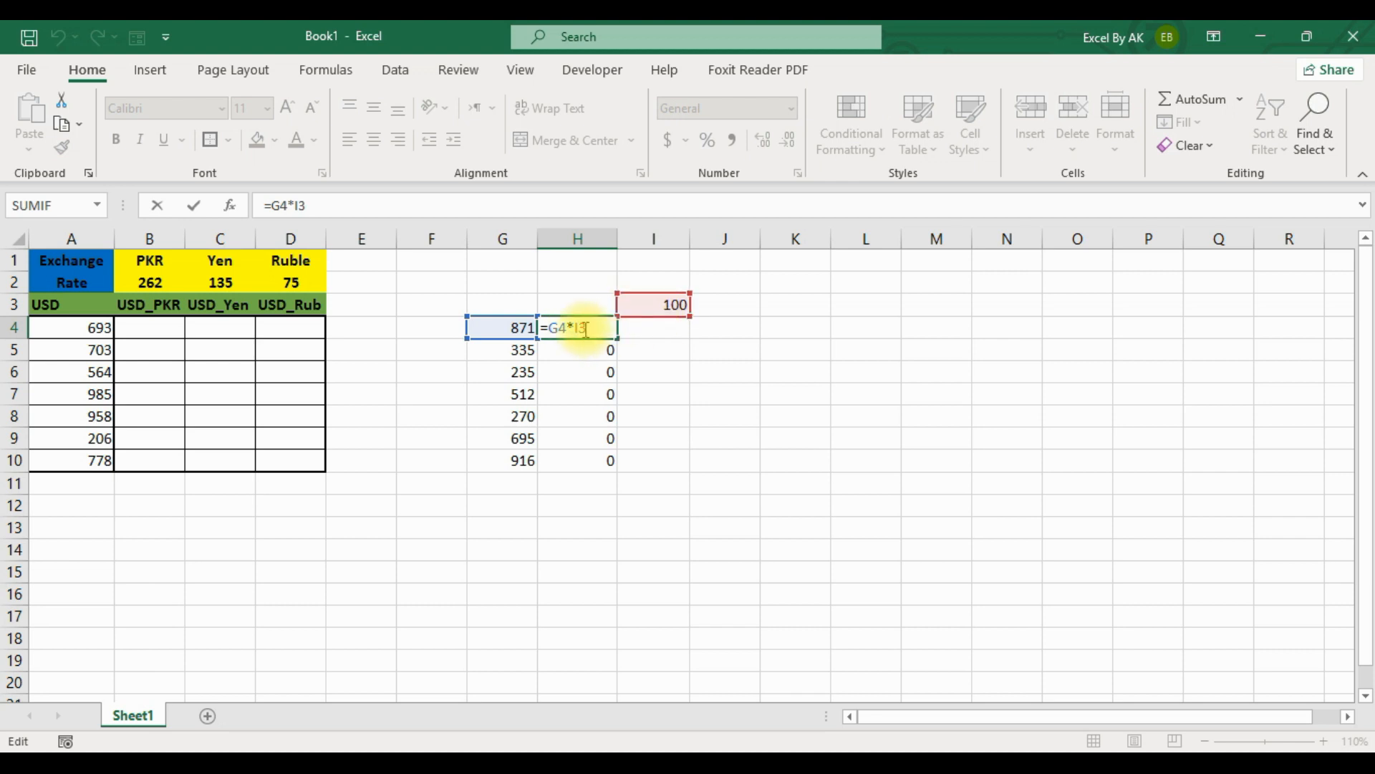
key("F4")
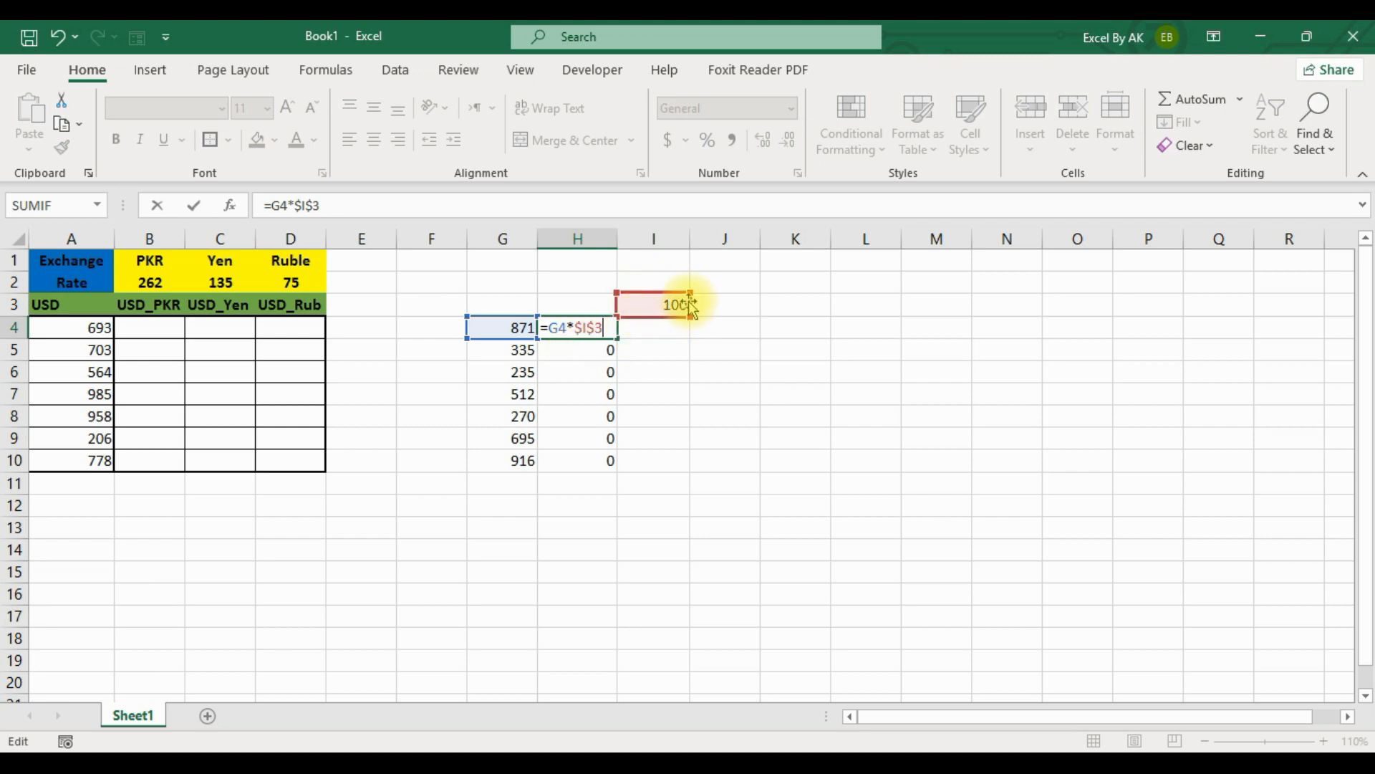
key("Return")
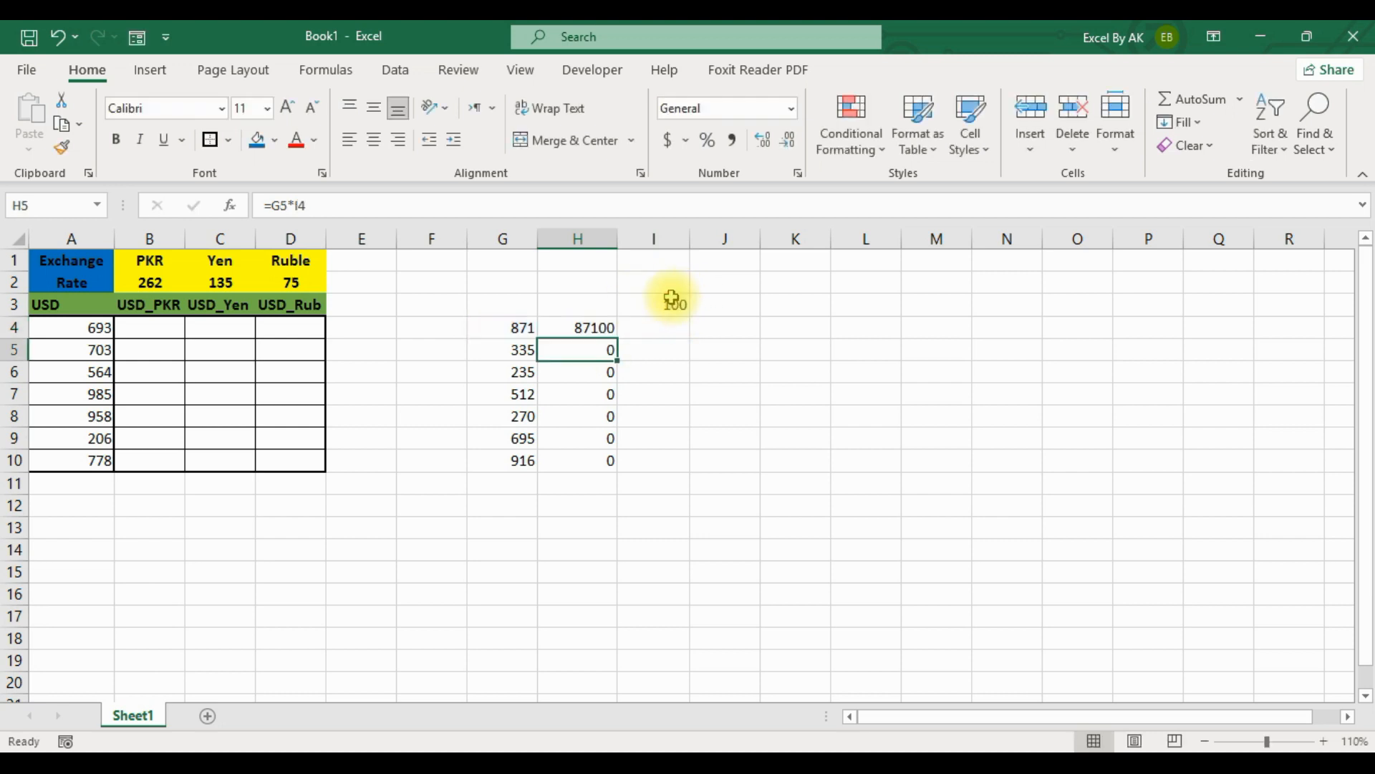
left_click(597, 329)
double_click(617, 337)
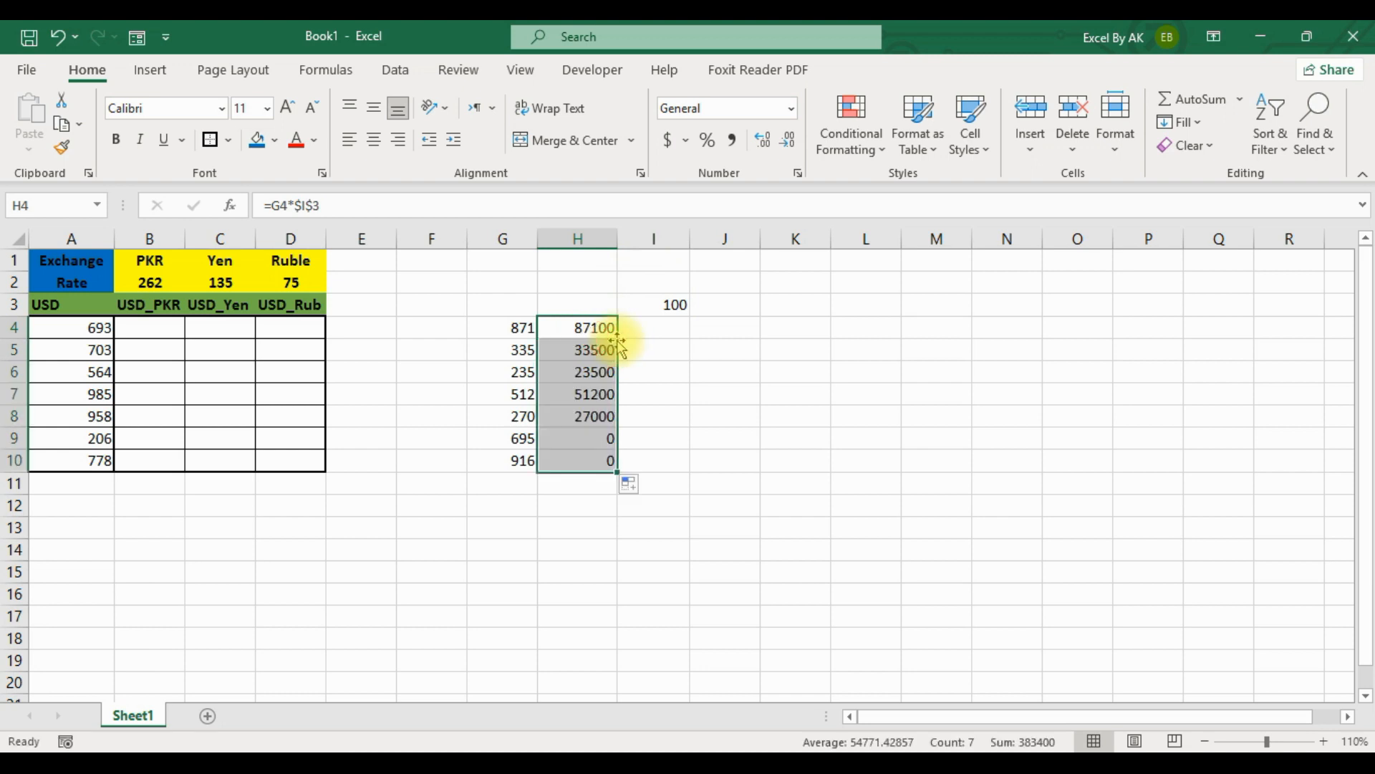
Inspect the copied formulas in H5 to H7 to check which multiplier cell they reference.
left_click(639, 348)
left_click(607, 350)
left_click(600, 372)
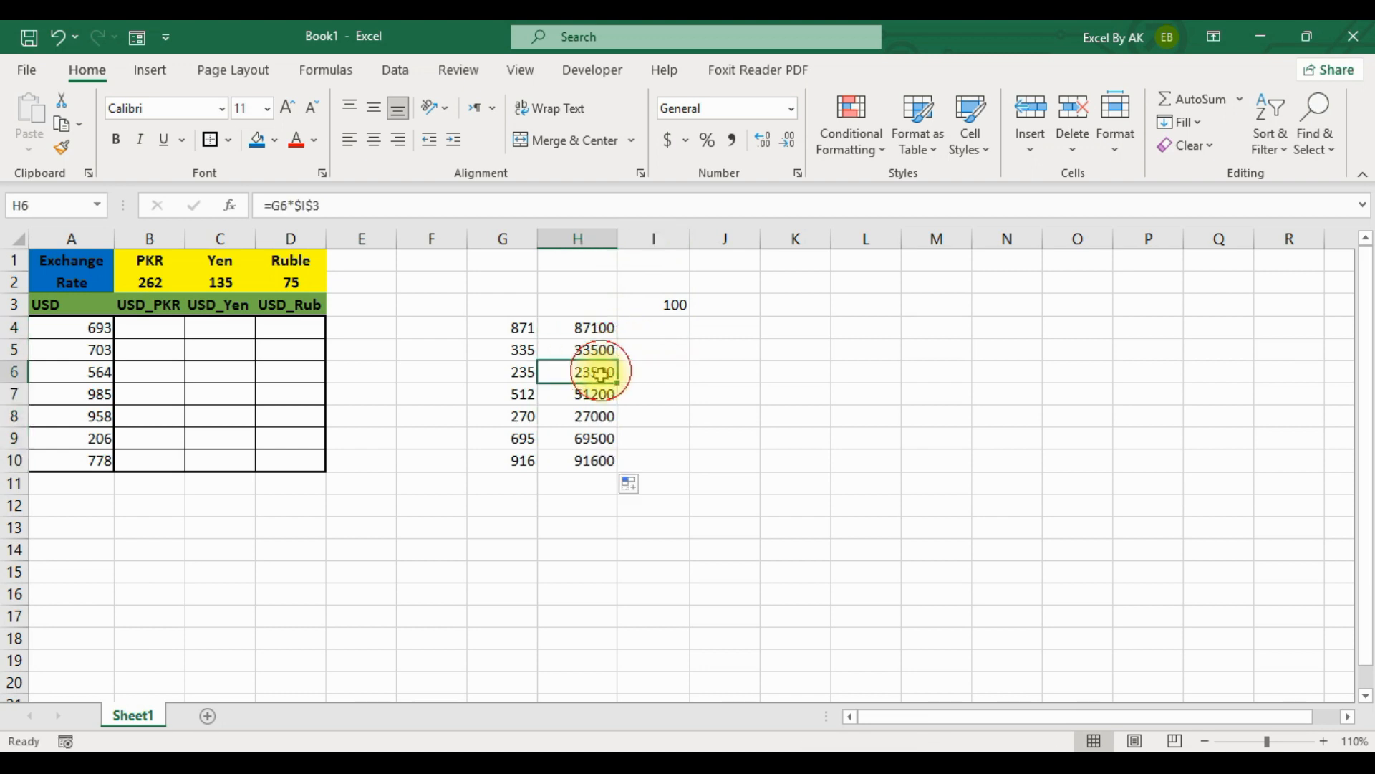
left_click(601, 394)
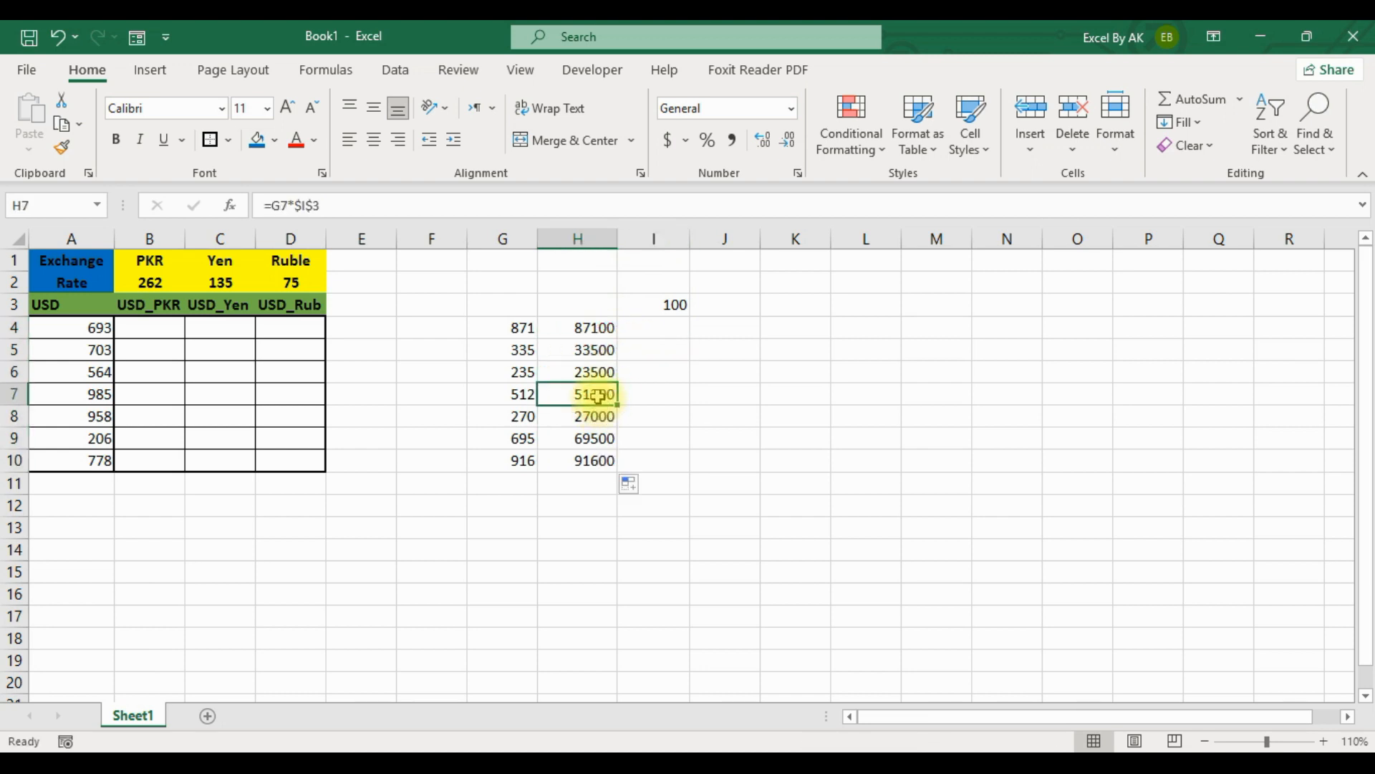
double_click(608, 394)
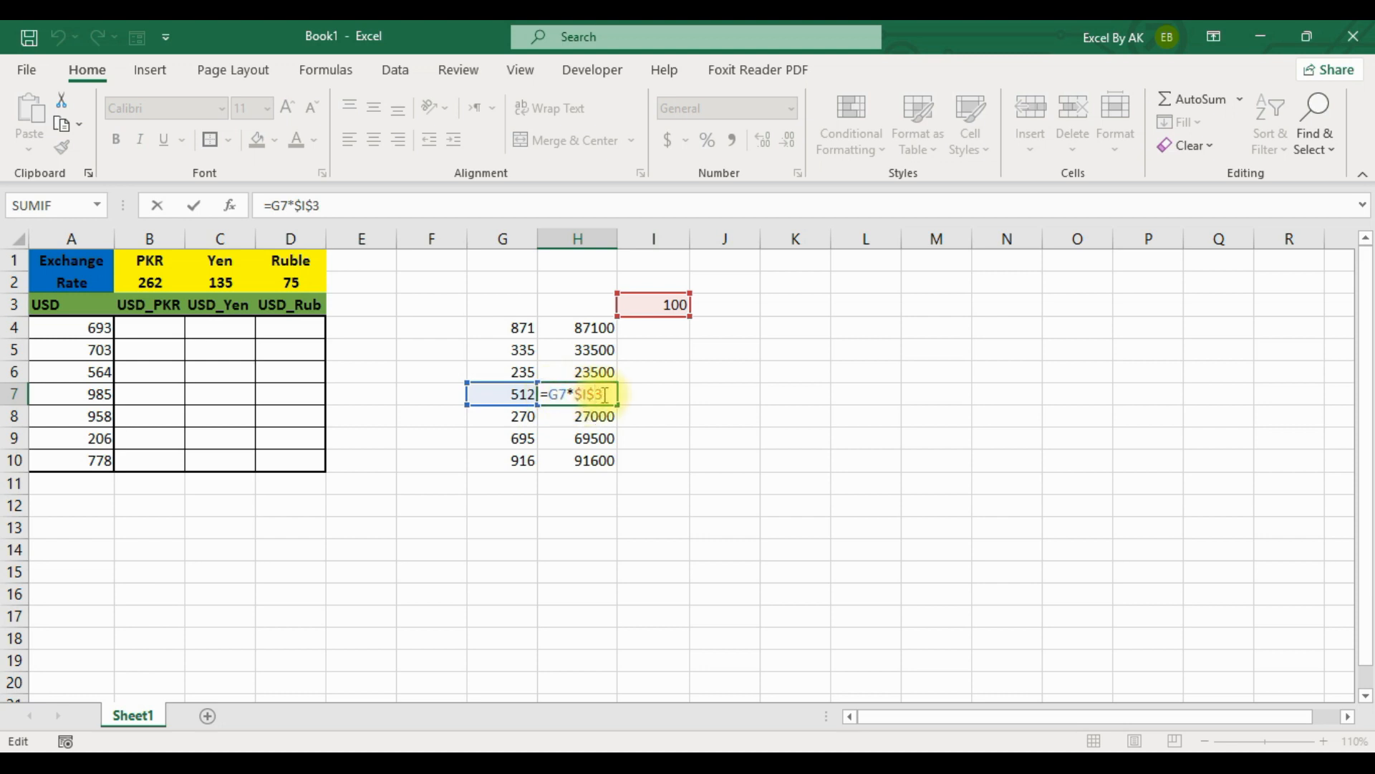
left_click(645, 409)
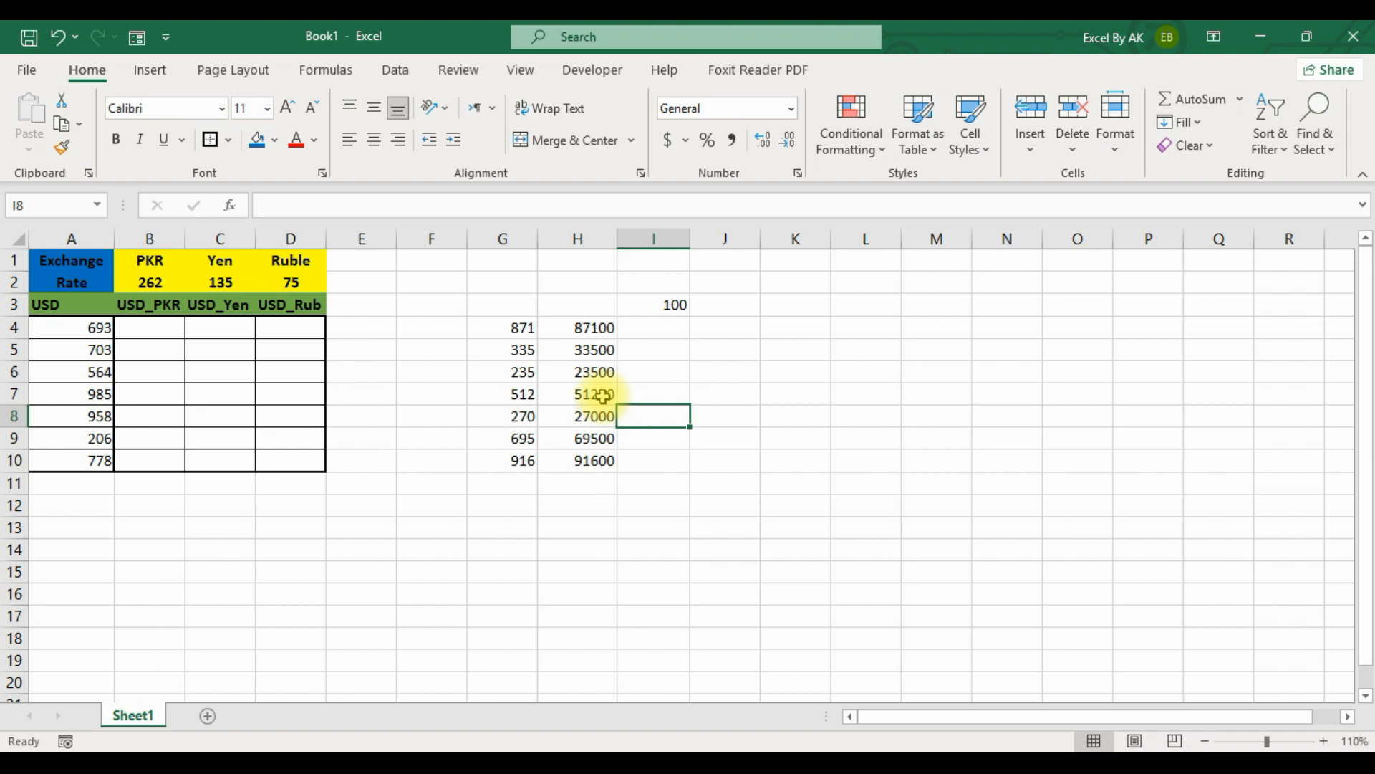
Clear all contents and formatting from the practice range G2:K10.
left_click_drag(494, 286, 793, 467)
key("alt+h")
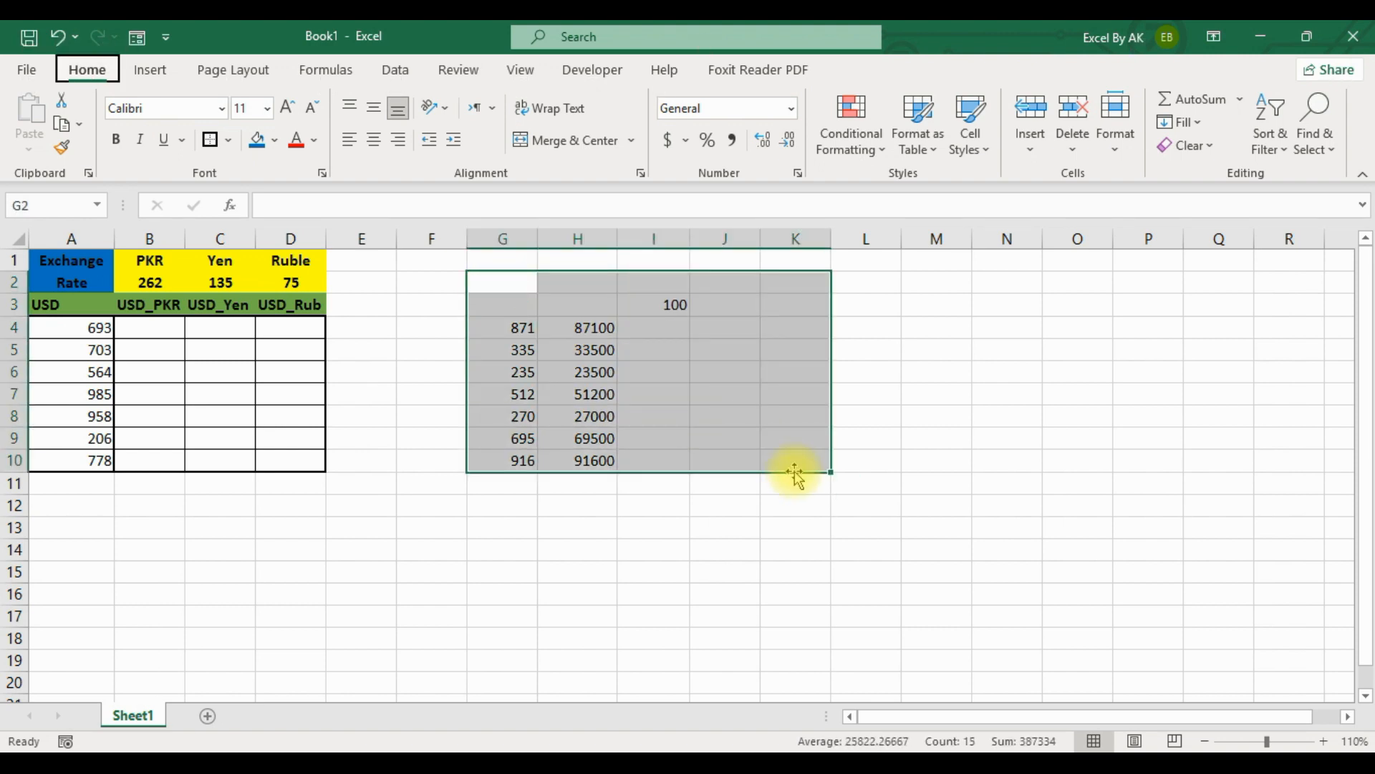
key("e")
key("a")
left_click(462, 504)
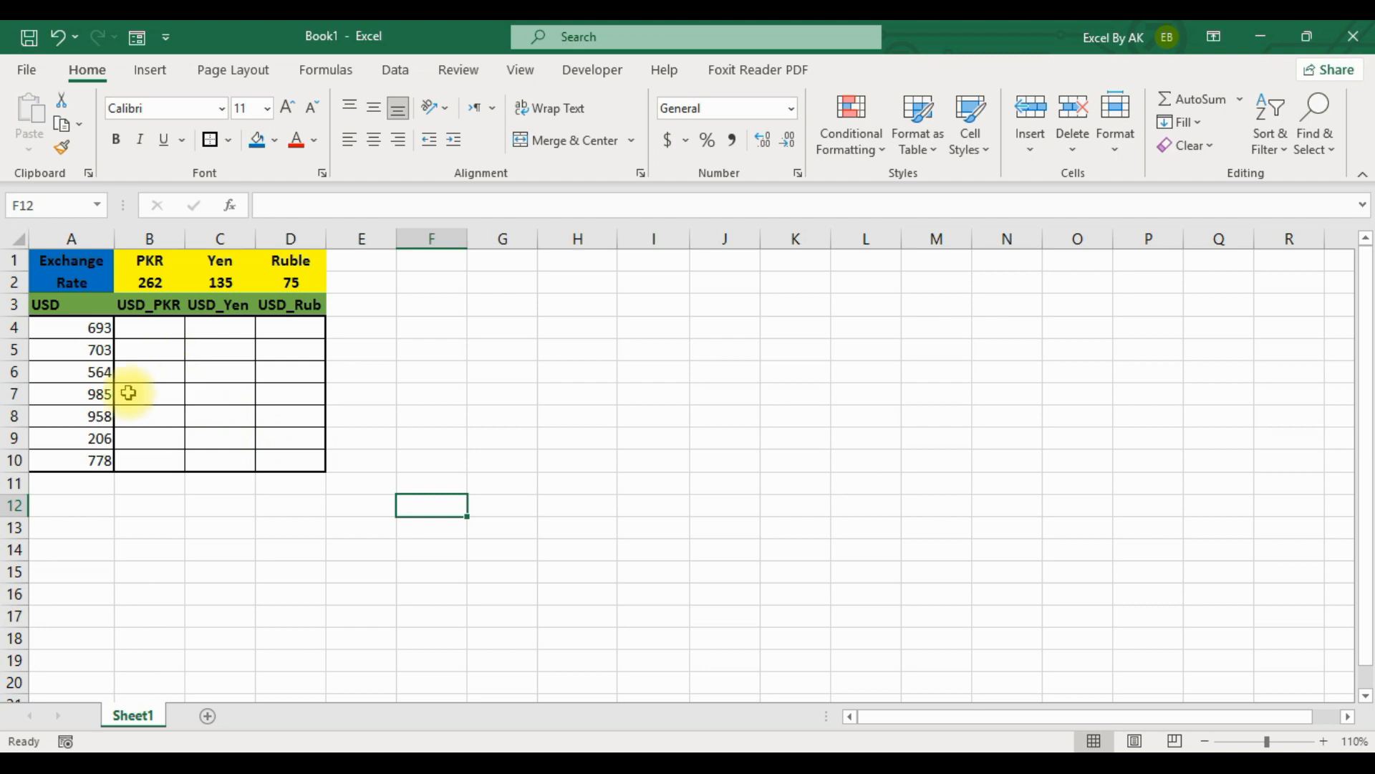
Review the USD amounts in A4:A10 and the first empty conversion cells B4, C4 and D4.
left_click_drag(83, 329, 89, 453)
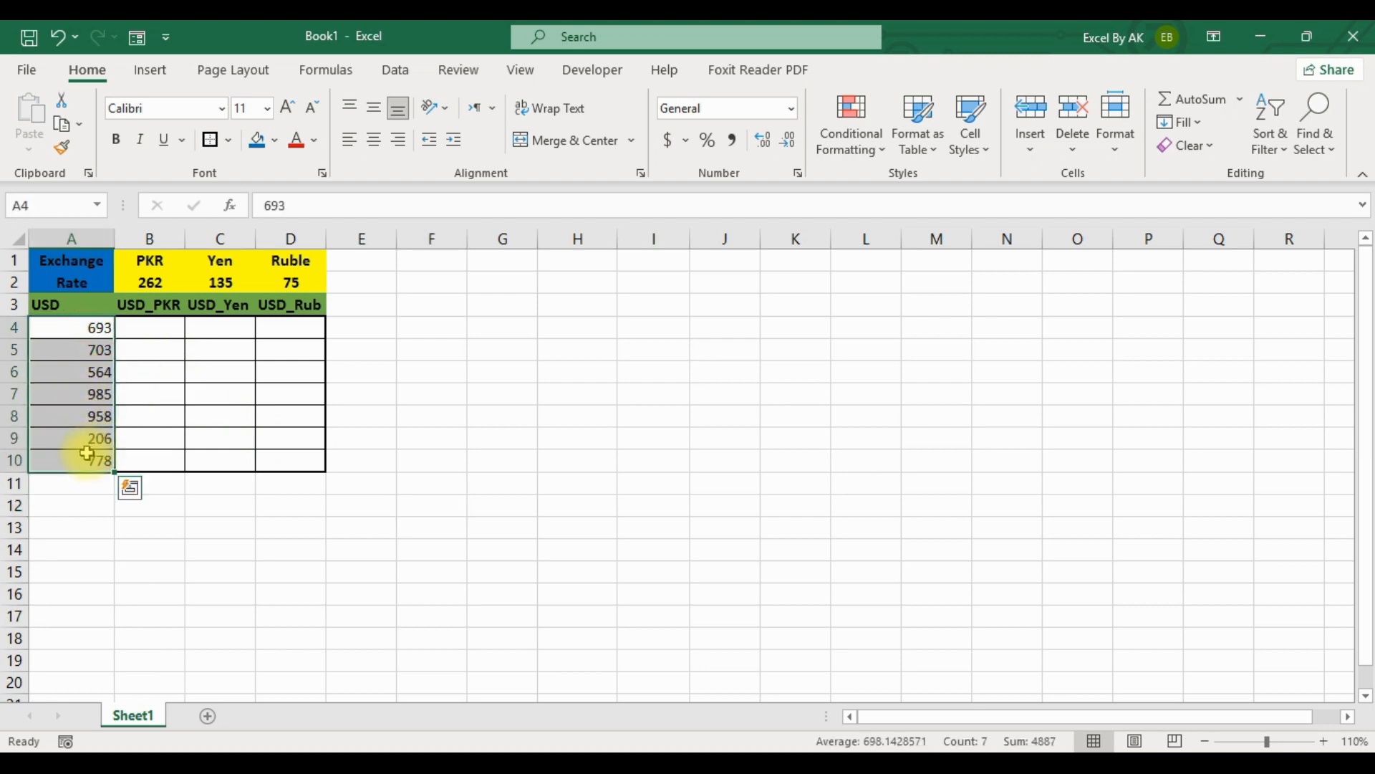
left_click(149, 344)
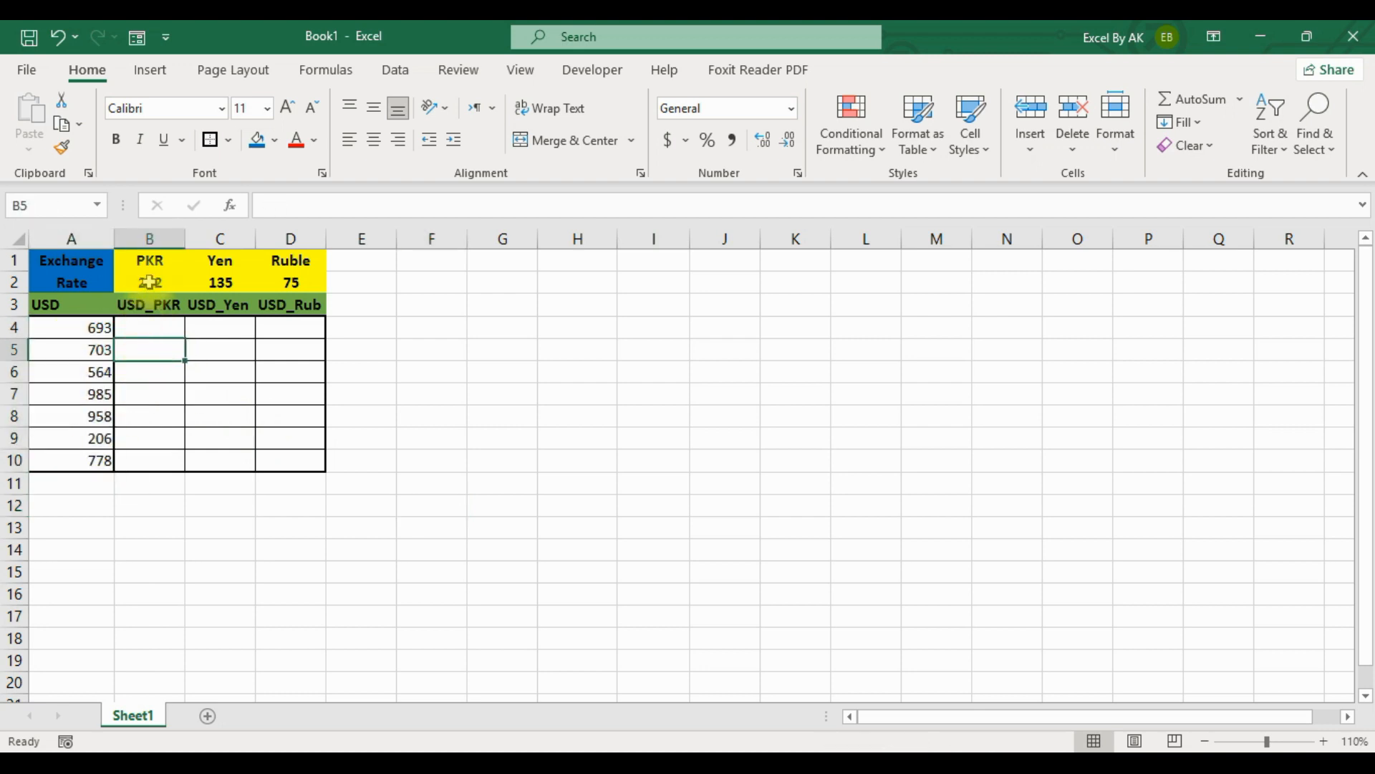
left_click(166, 329)
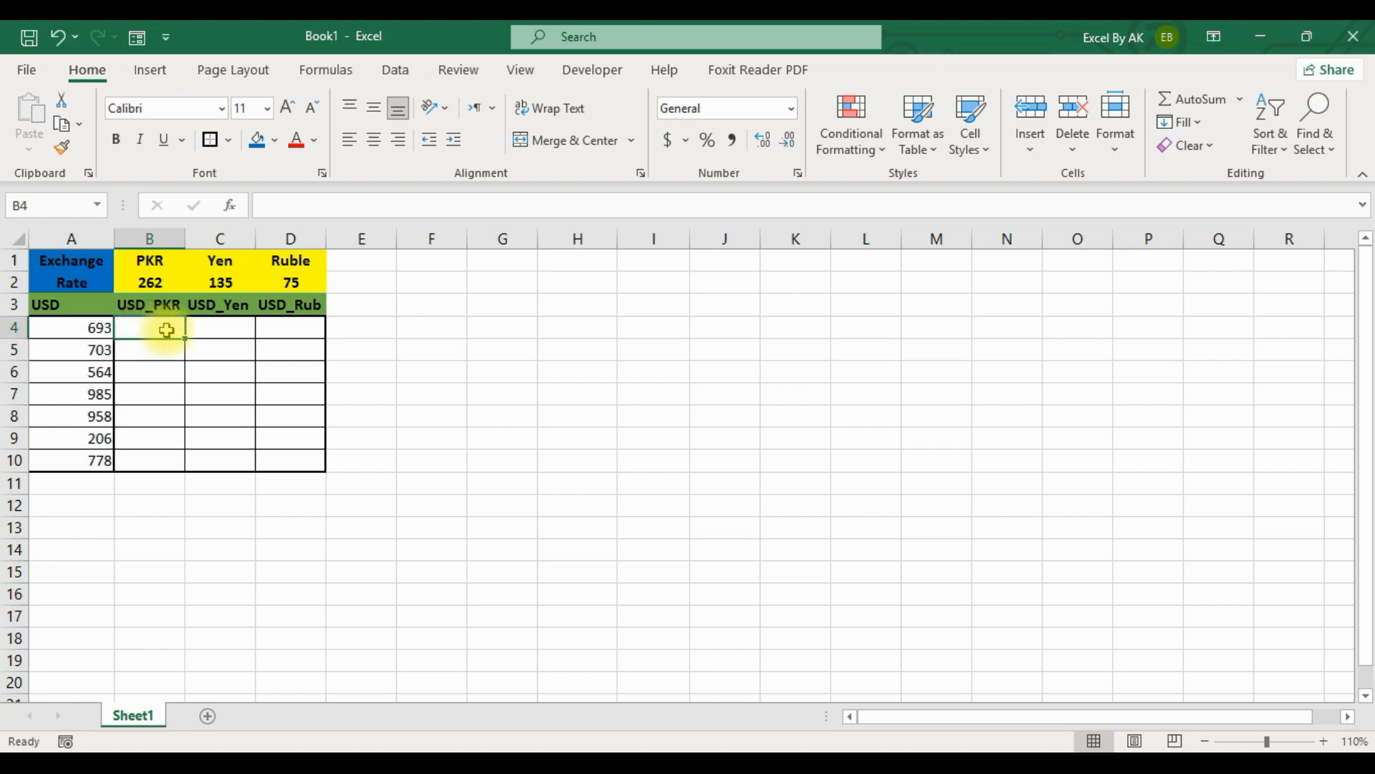
left_click(222, 327)
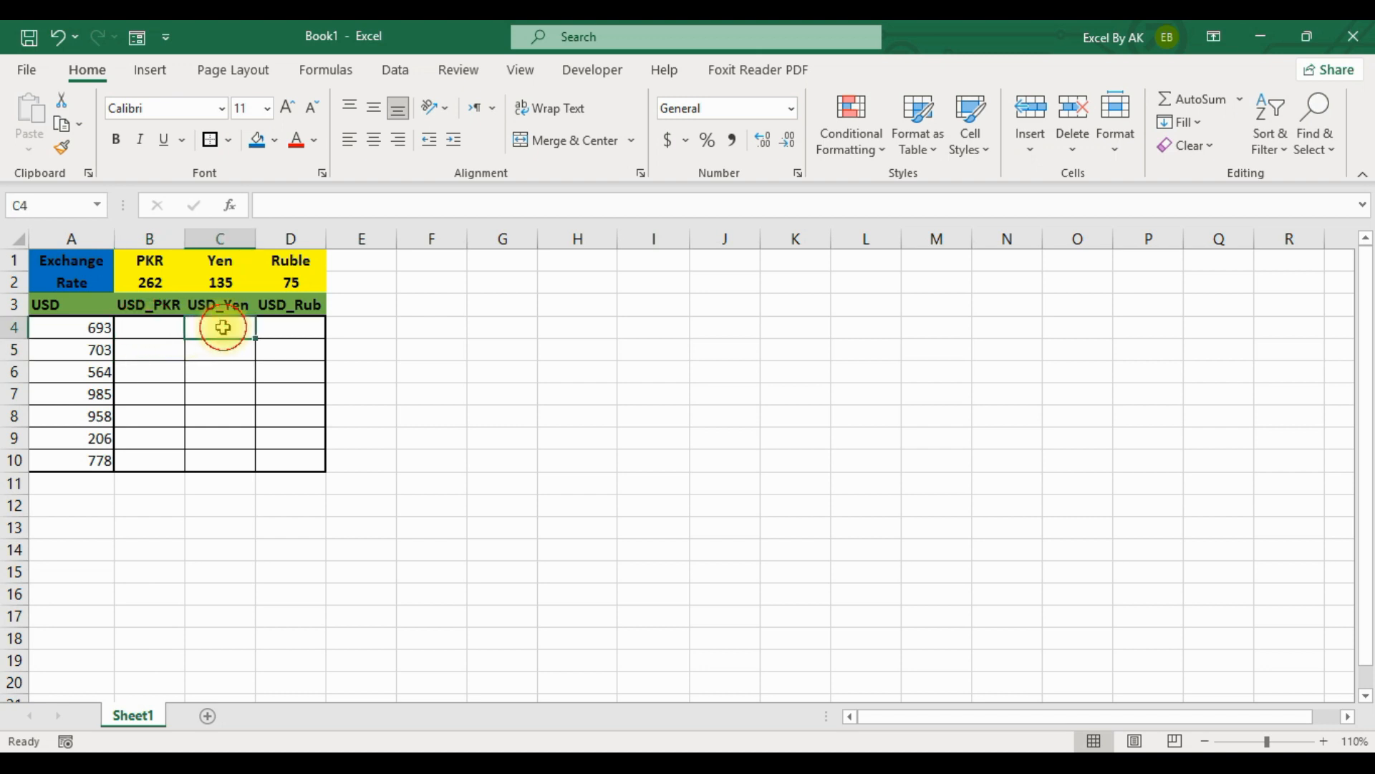
left_click(288, 331)
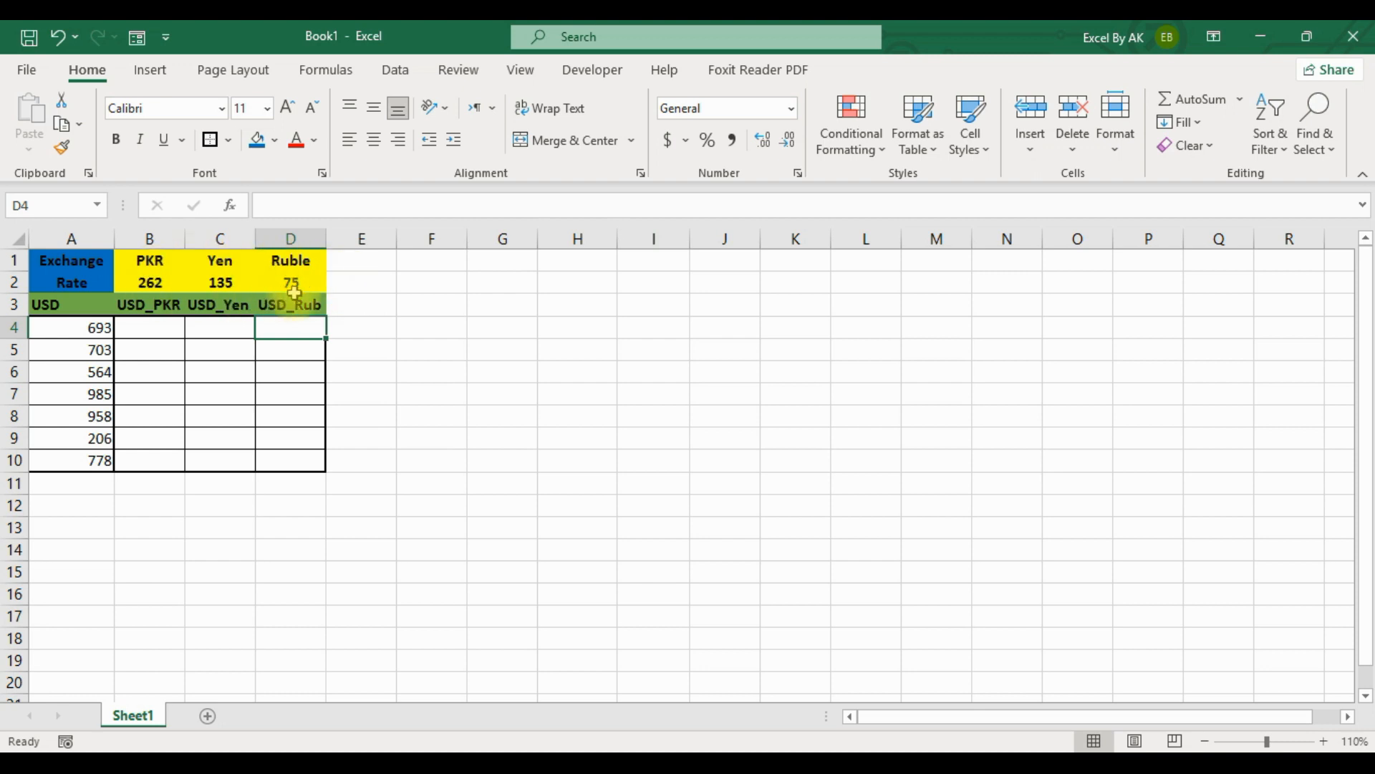
left_click(148, 328)
Go through the USD amounts one by one from A4 to A10.
left_click_drag(95, 336, 93, 458)
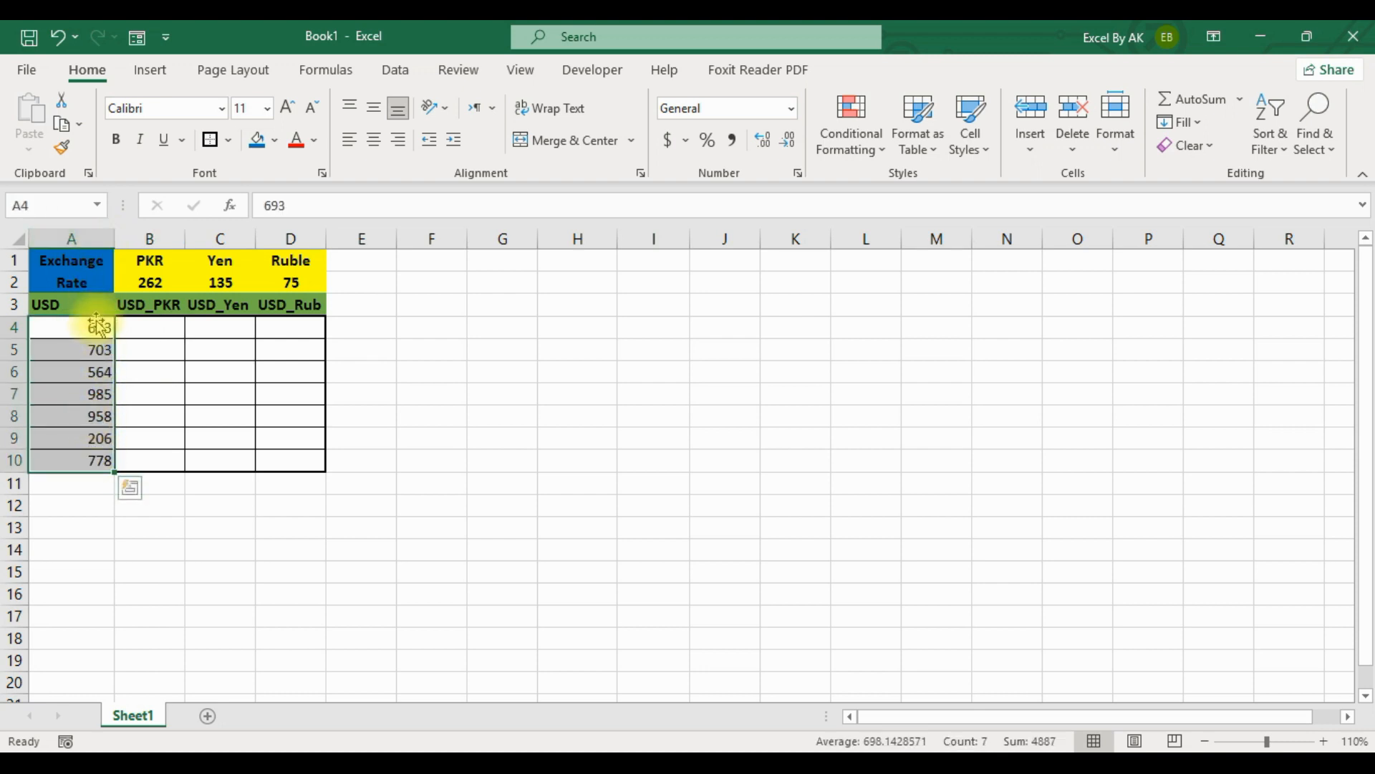
left_click(55, 327)
left_click(56, 348)
left_click(94, 372)
left_click(94, 392)
left_click(92, 416)
left_click(89, 438)
left_click(83, 459)
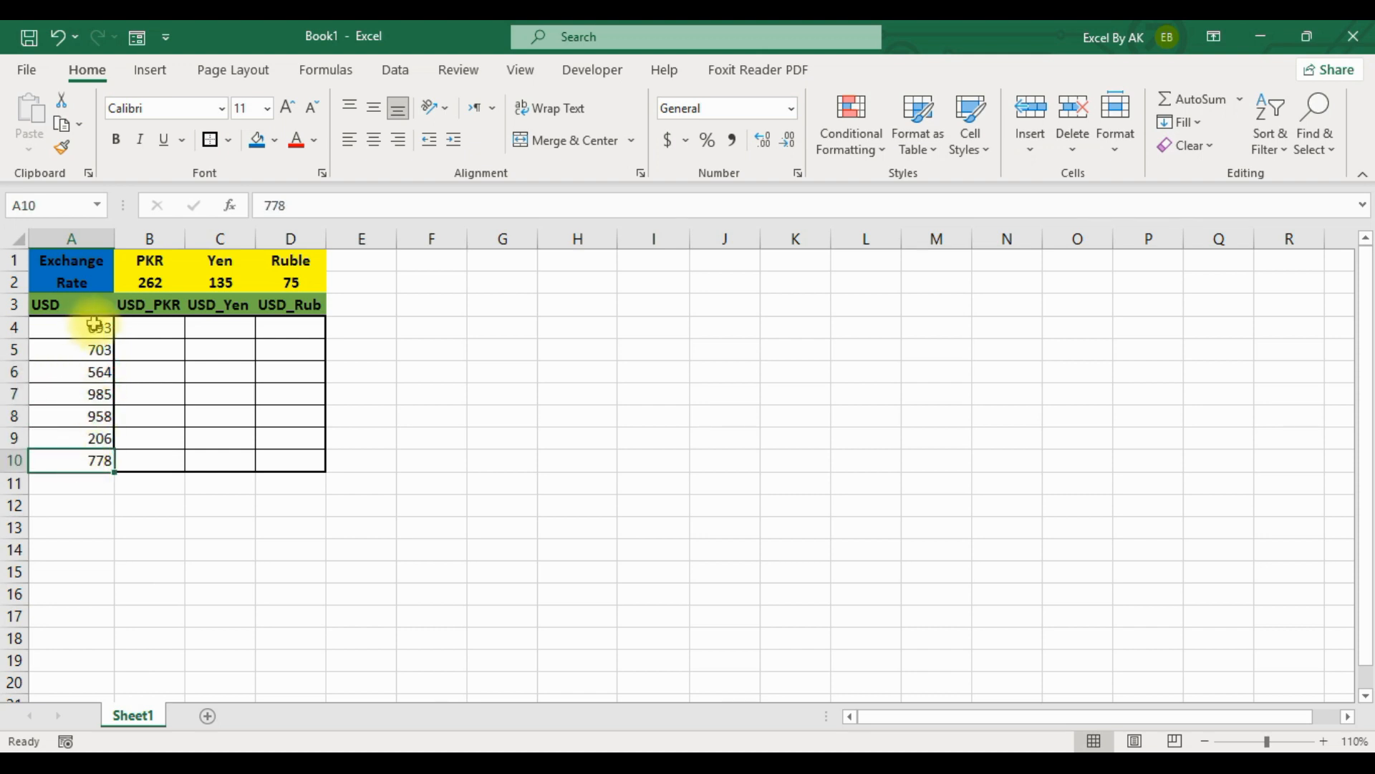
Examine the PKR rate in B2 and the PKR, Yen and Ruble columns.
left_click(150, 282)
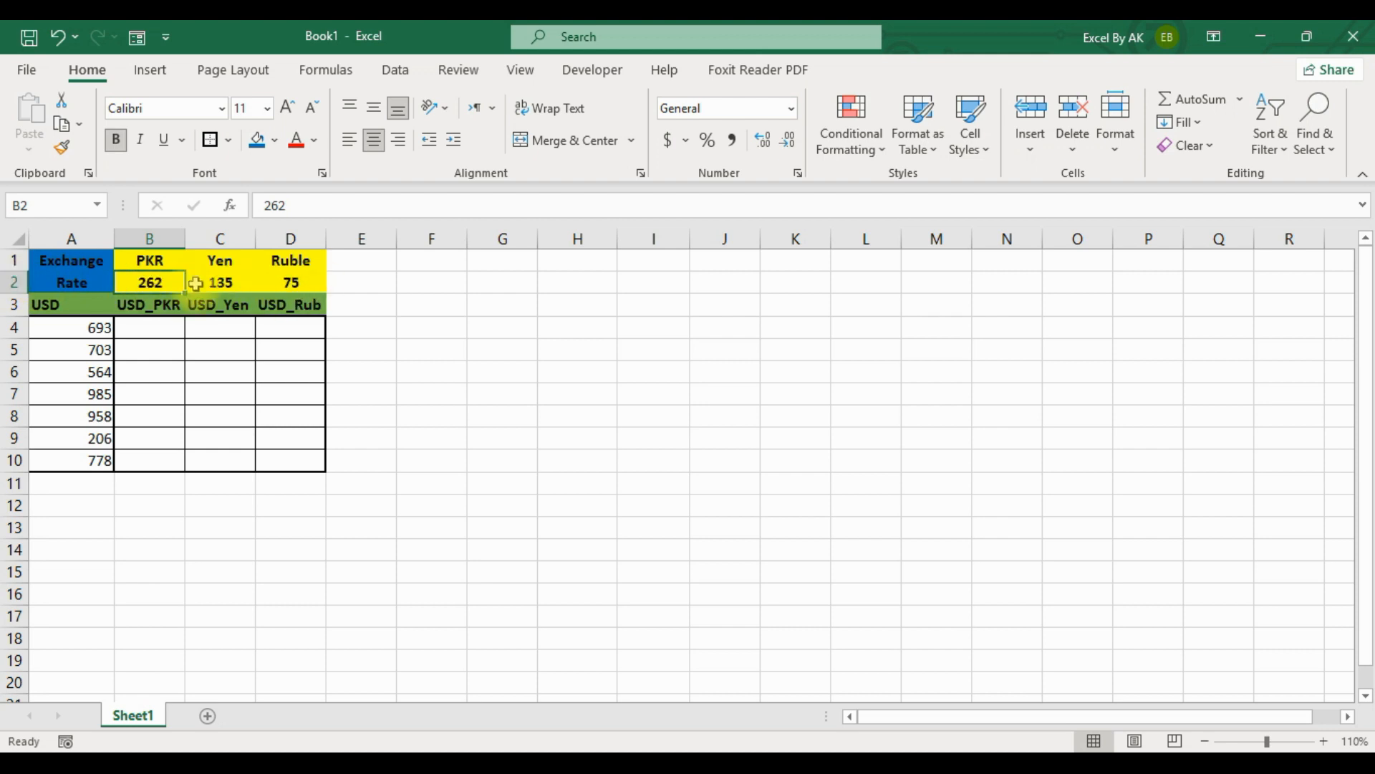
left_click(165, 239)
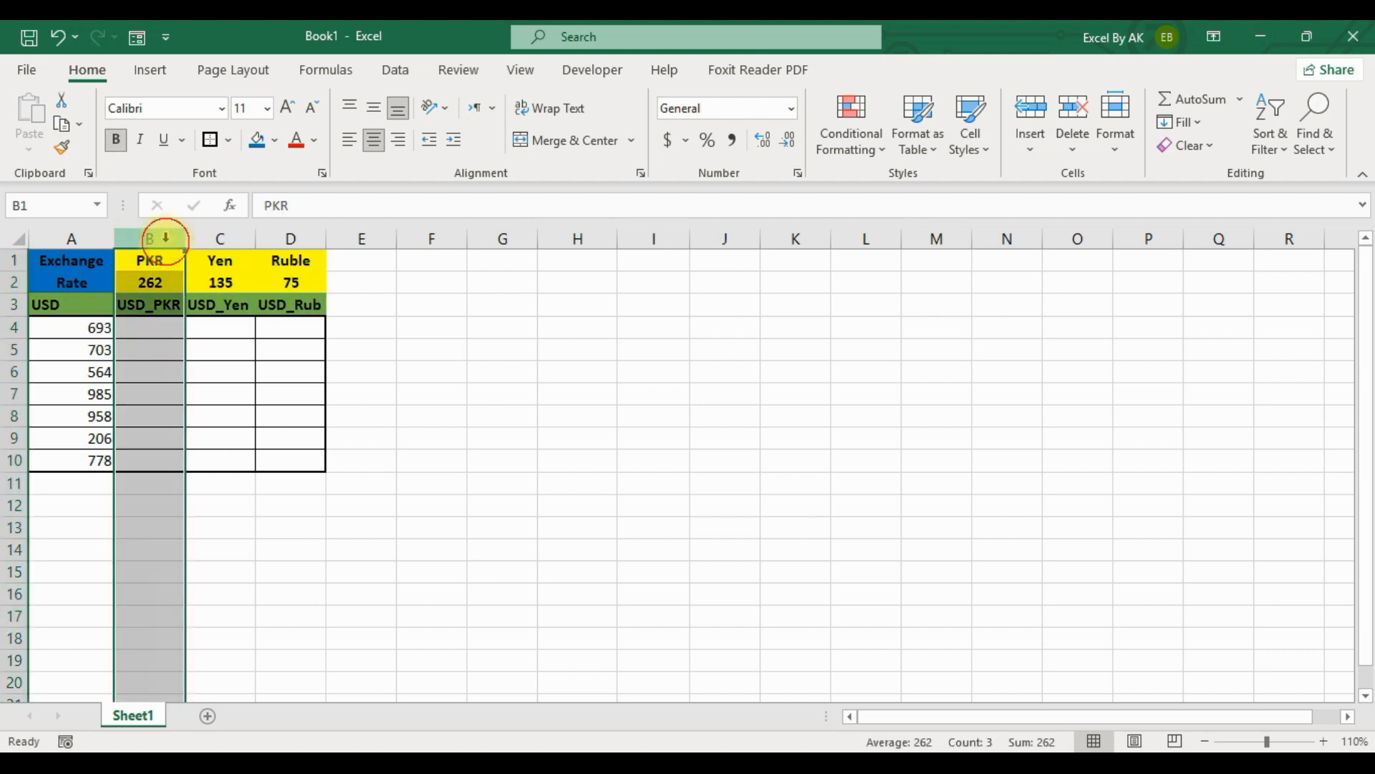
left_click(212, 239)
left_click(286, 239)
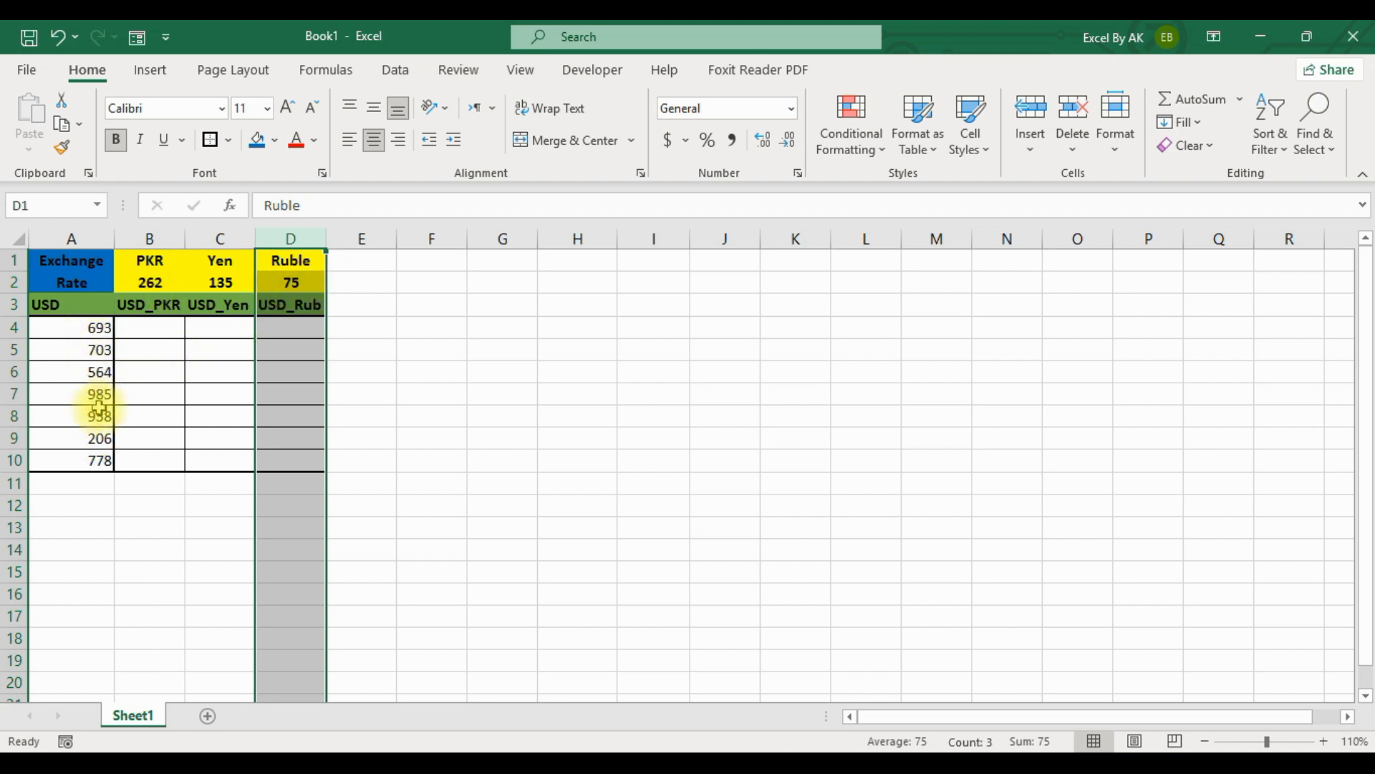
Enter the mixed-reference formula =$A4*B$2 in B4, locking the USD column and the exchange-rate row.
left_click(152, 329)
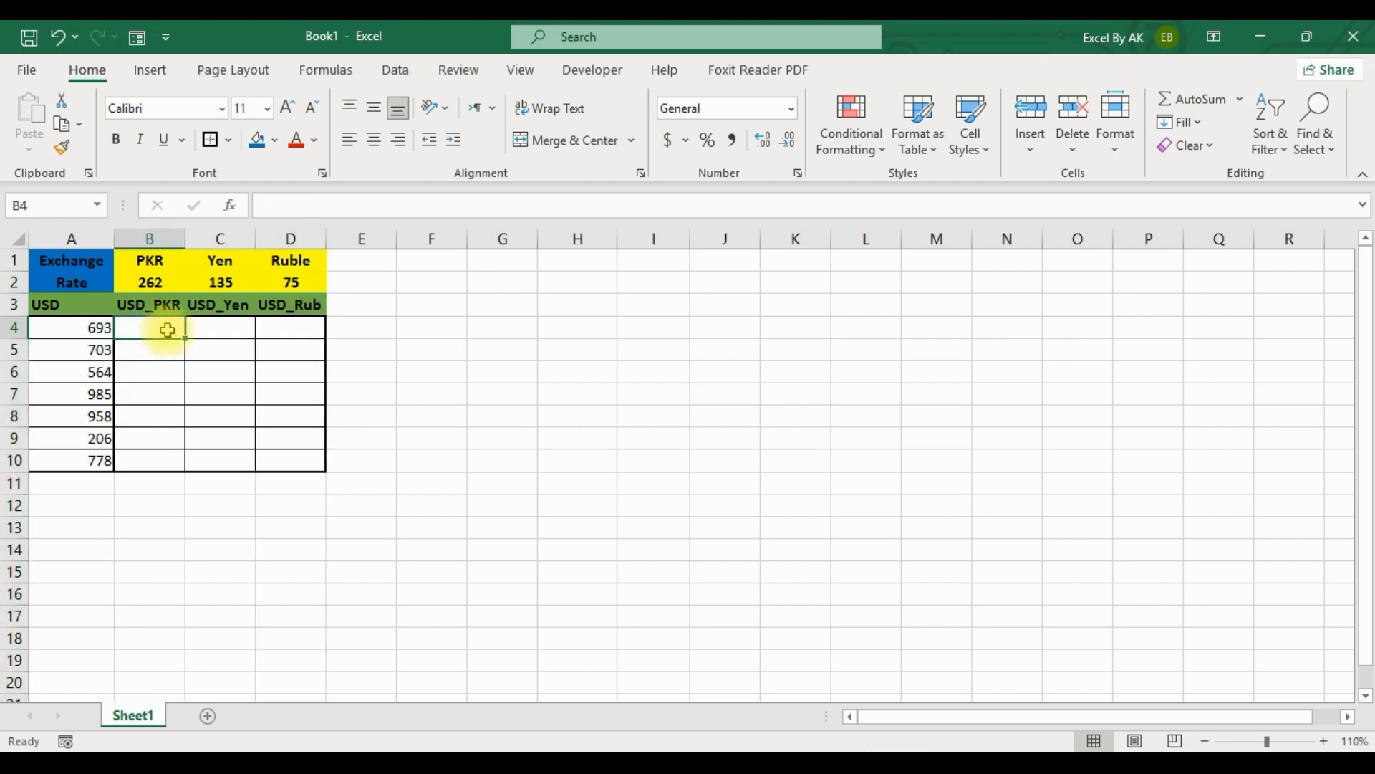
double_click(151, 327)
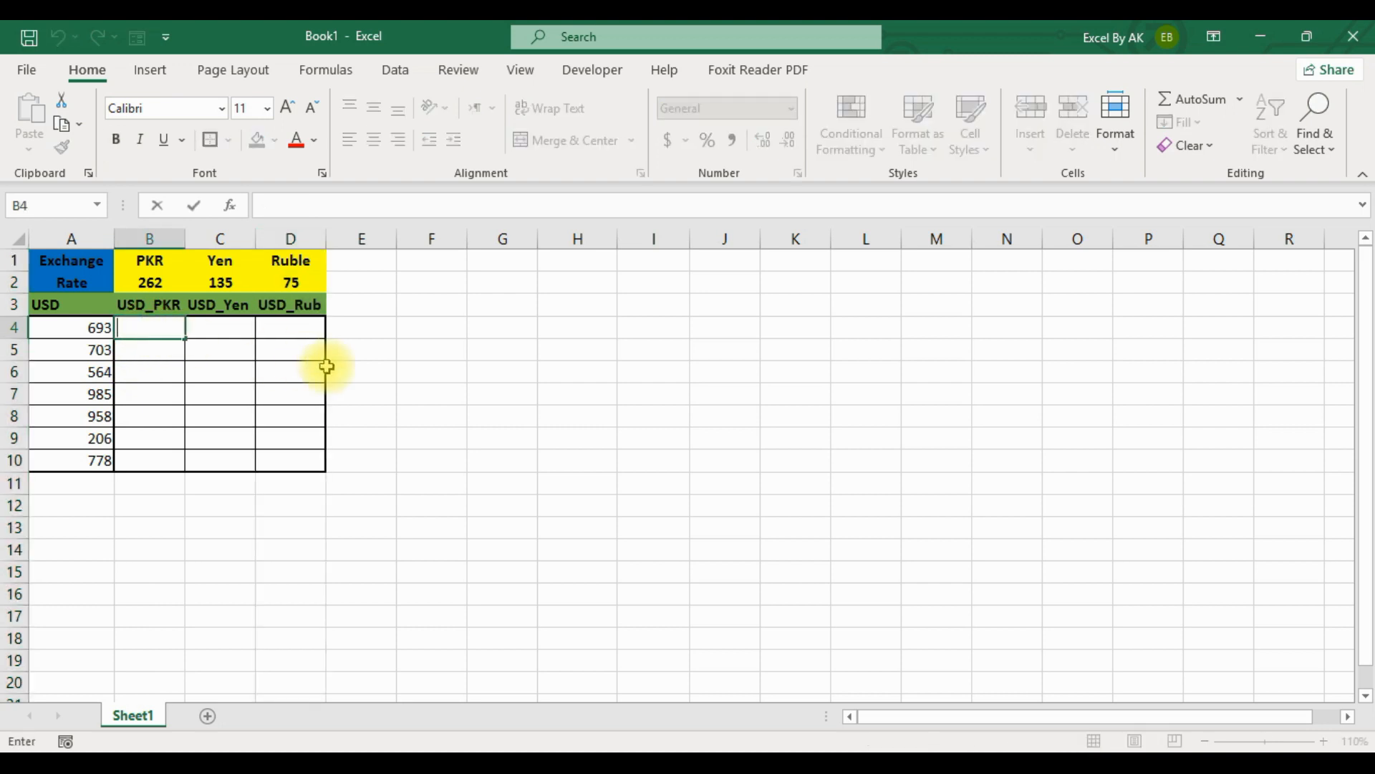
type("=")
left_click(87, 331)
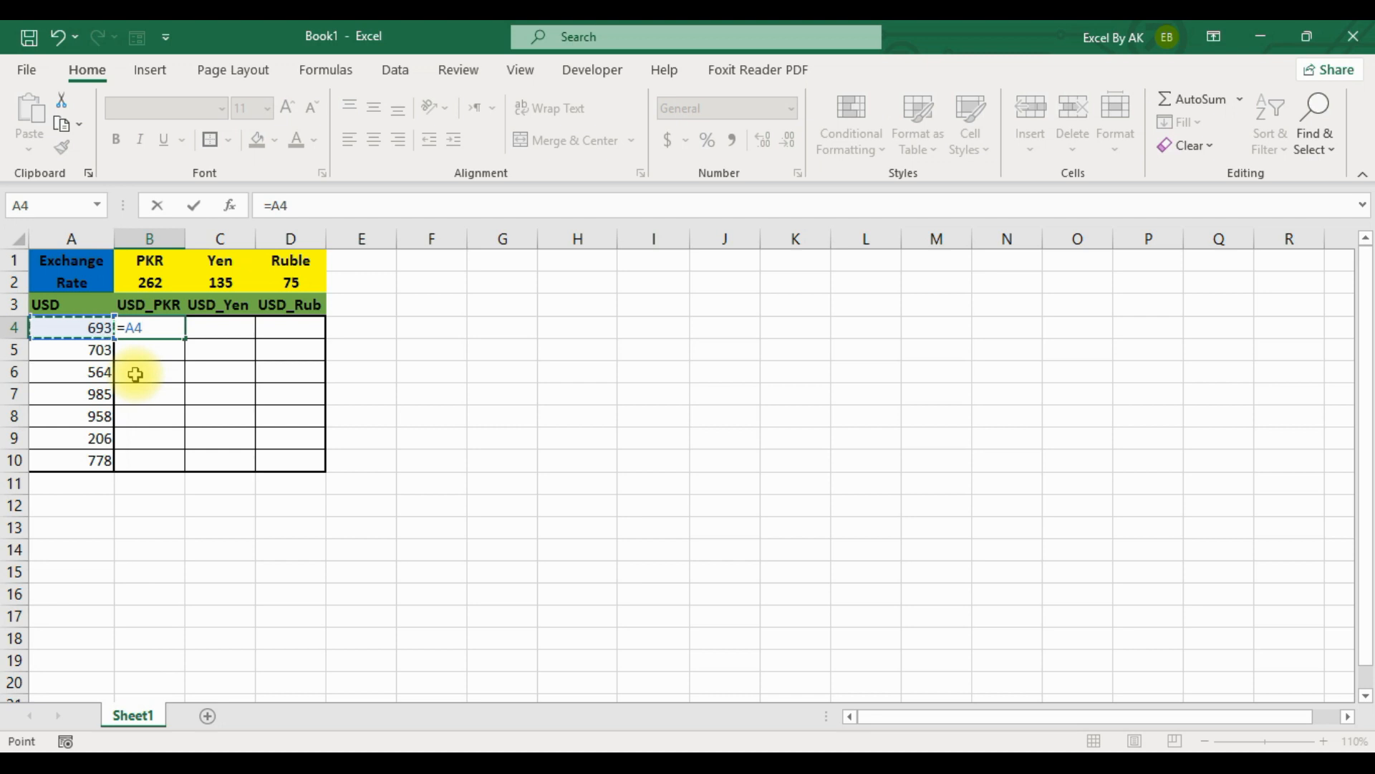
key("F4")
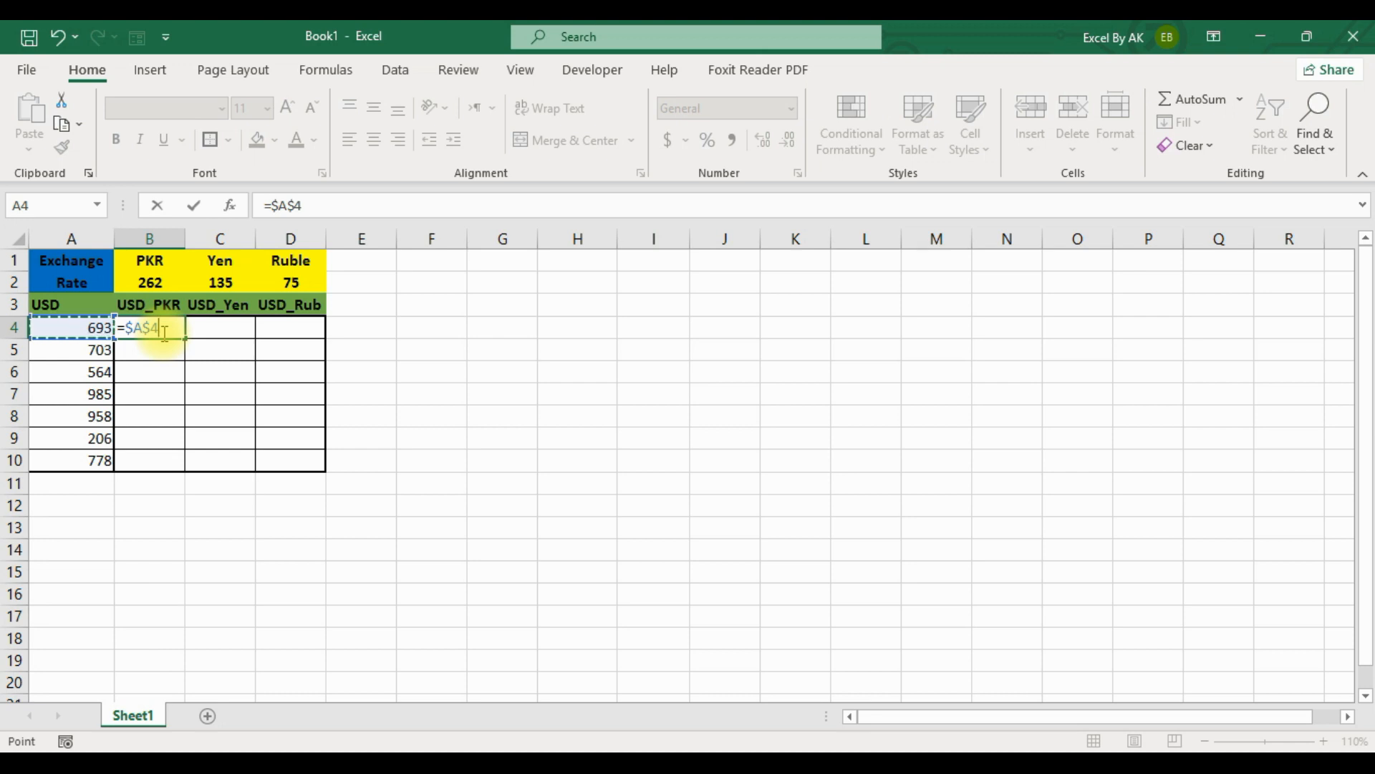
key("F4")
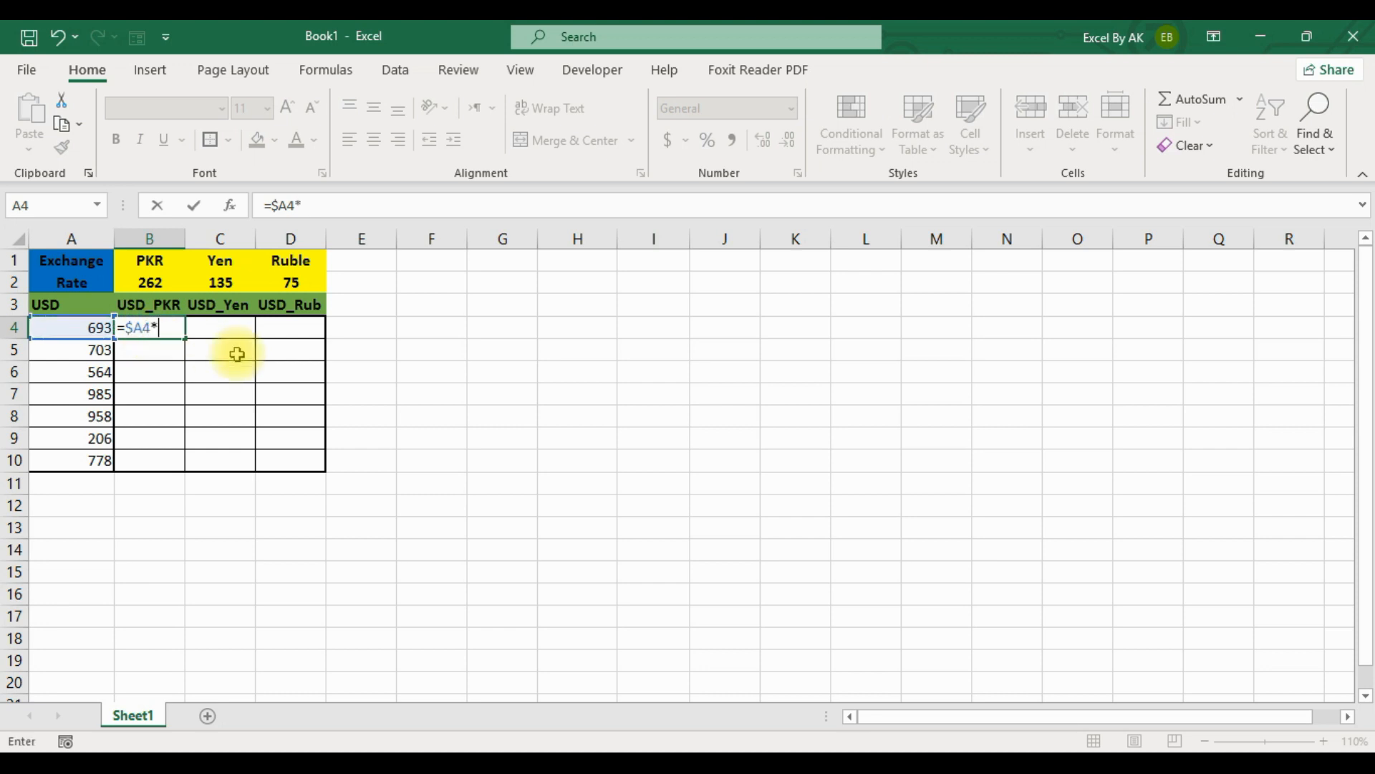
left_click(150, 282)
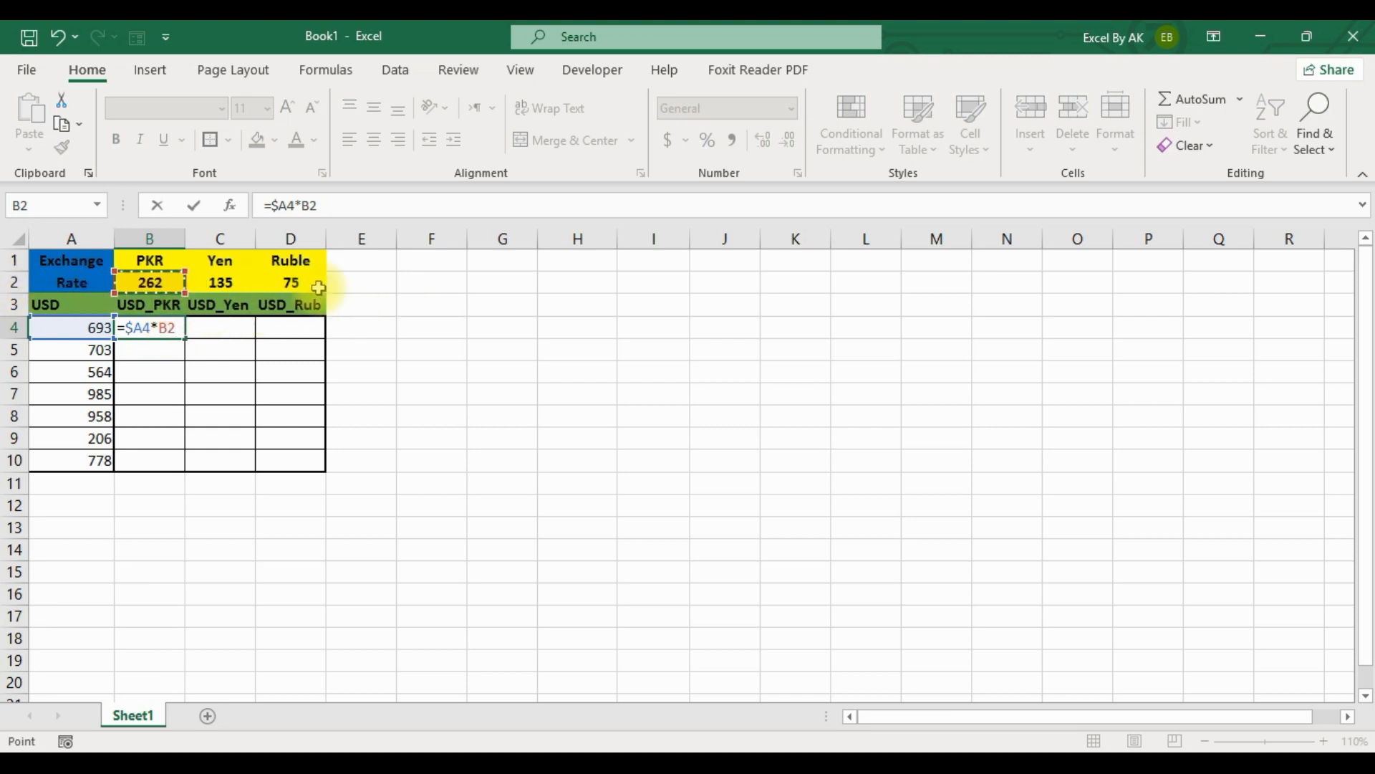
key("F4")
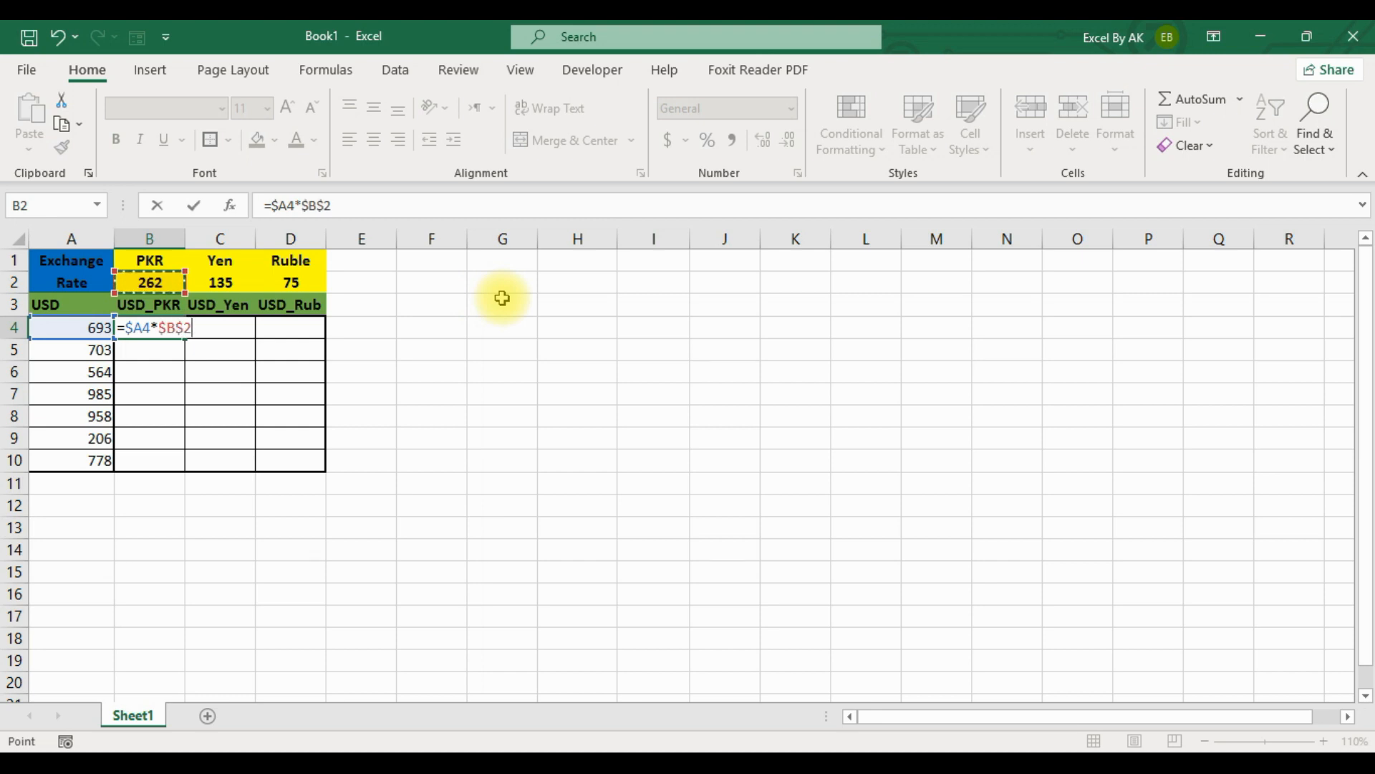
key("F4")
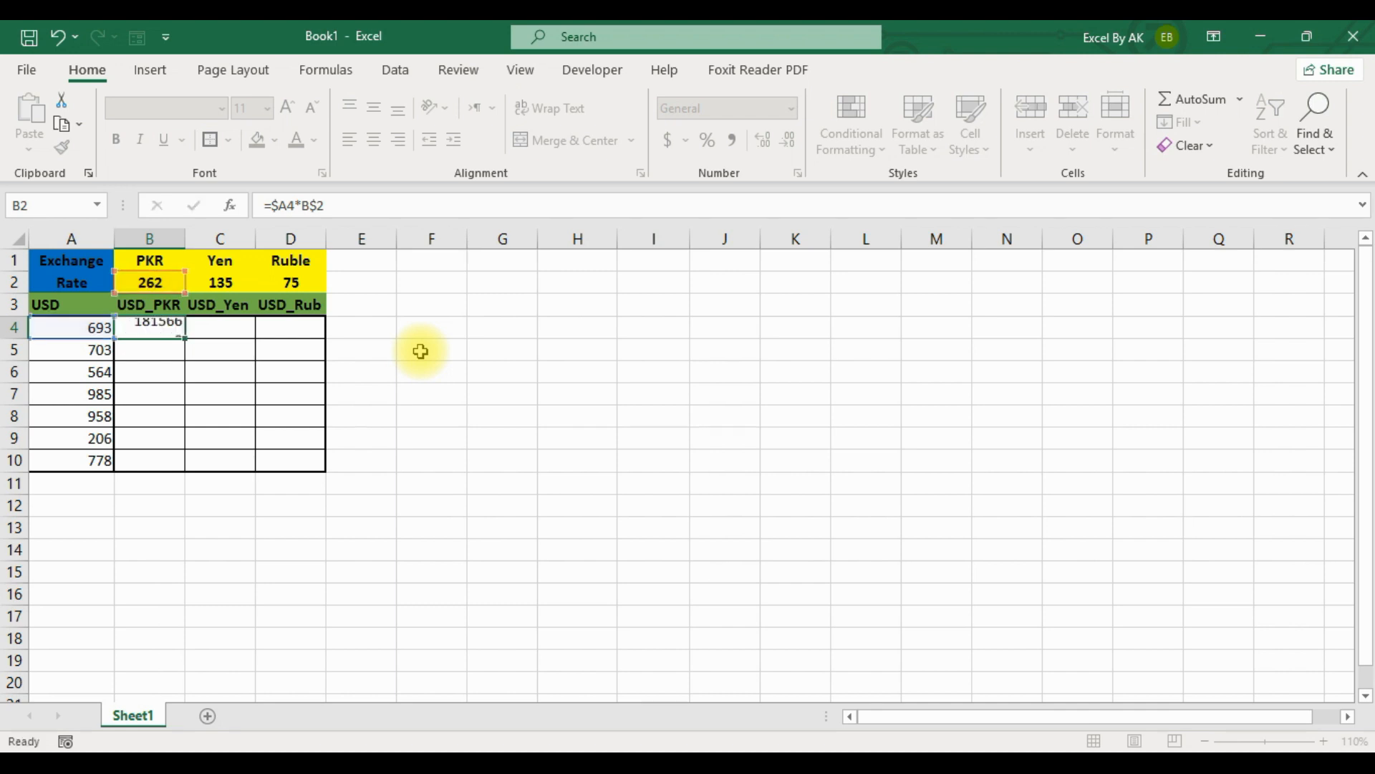
key("Return")
Fill the B4 formula down to B10 and across to column D to complete the conversion table.
left_click(175, 328)
left_click_drag(184, 338, 239, 469)
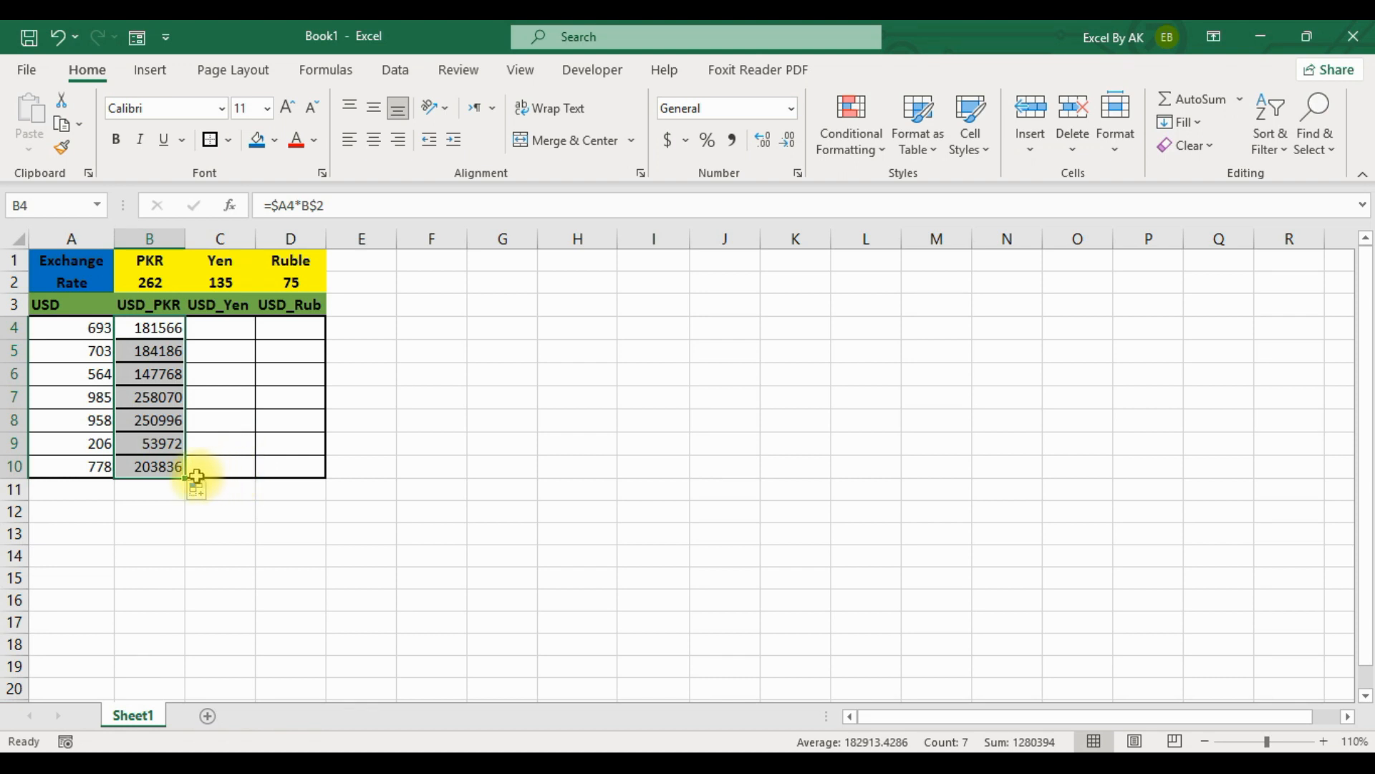
left_click_drag(185, 476, 297, 479)
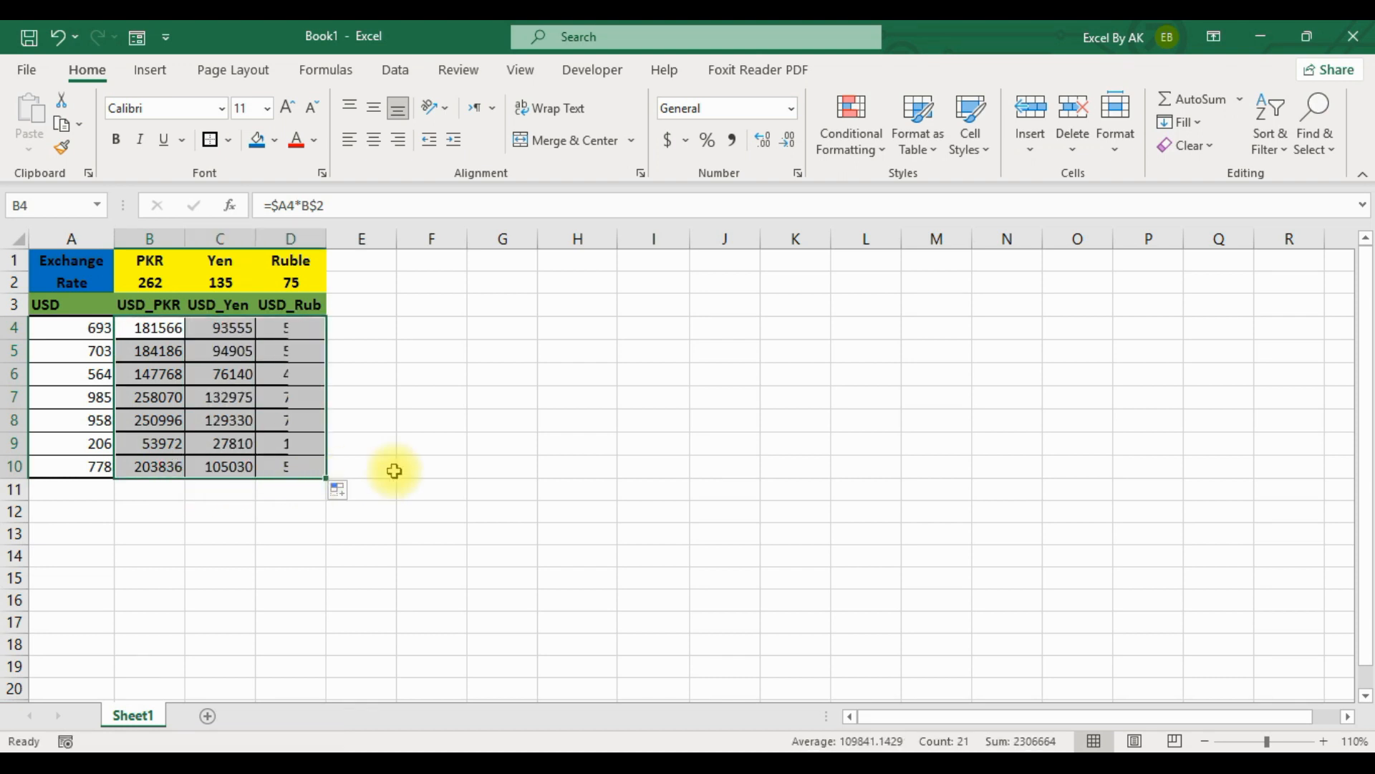
Check the filled formula in D10 against its source cells, the USD amount in A10 and the Ruble rate in D2.
left_click(513, 447)
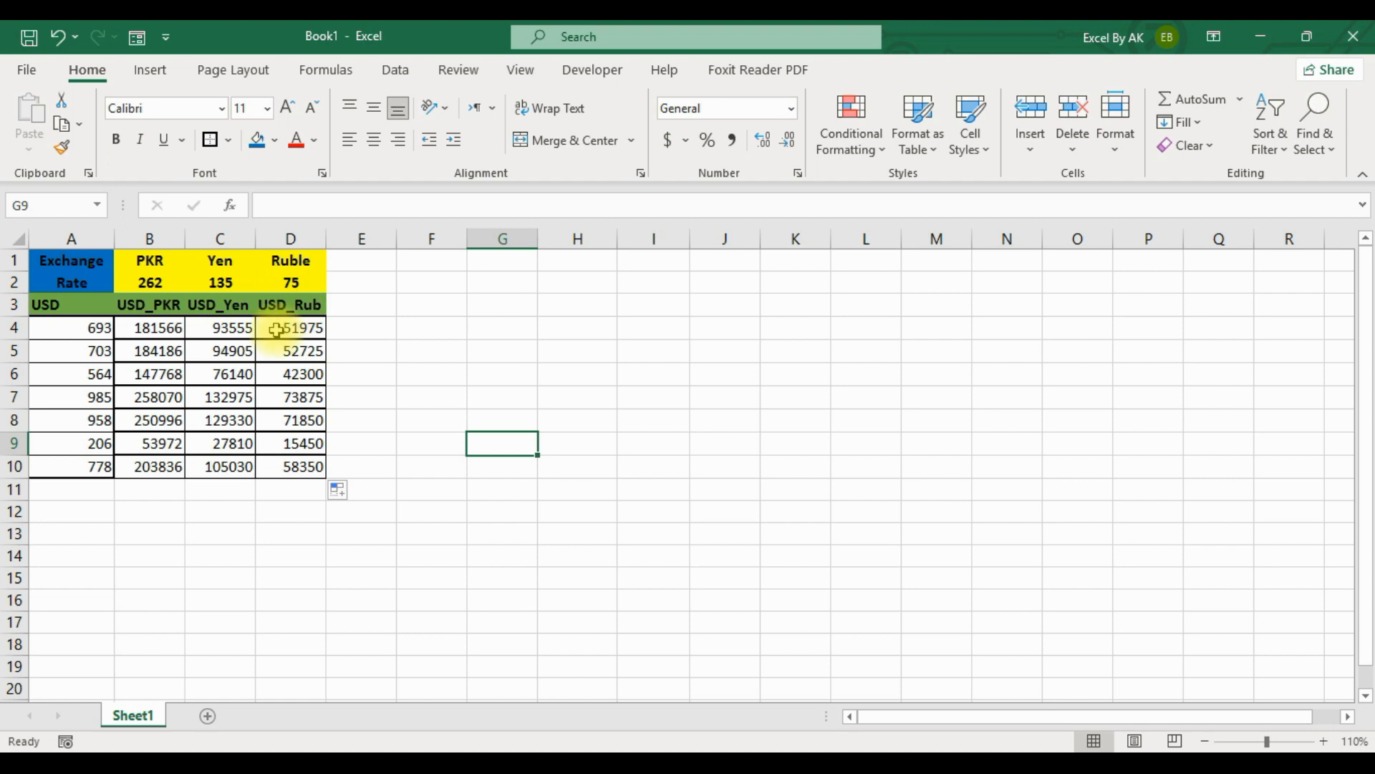
left_click(322, 468)
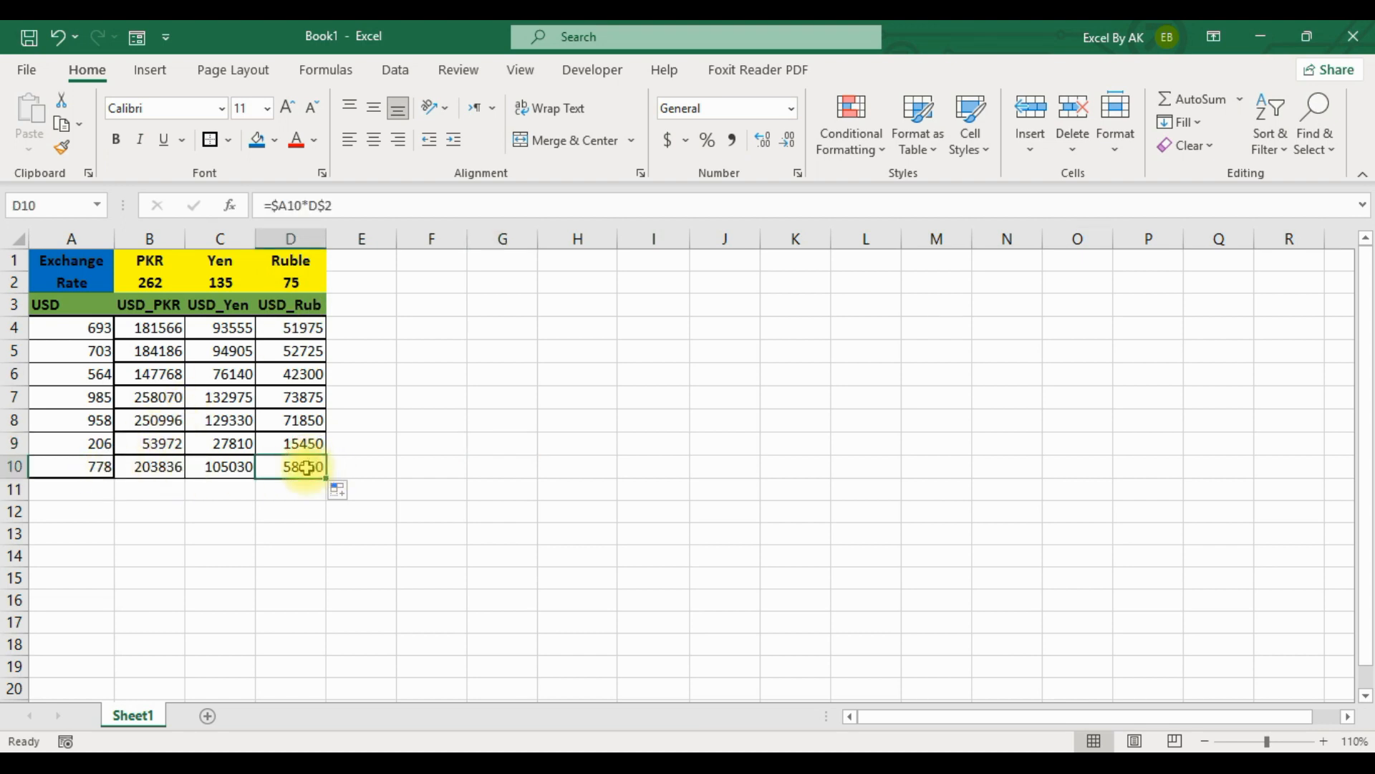
left_click(90, 466)
left_click(287, 281)
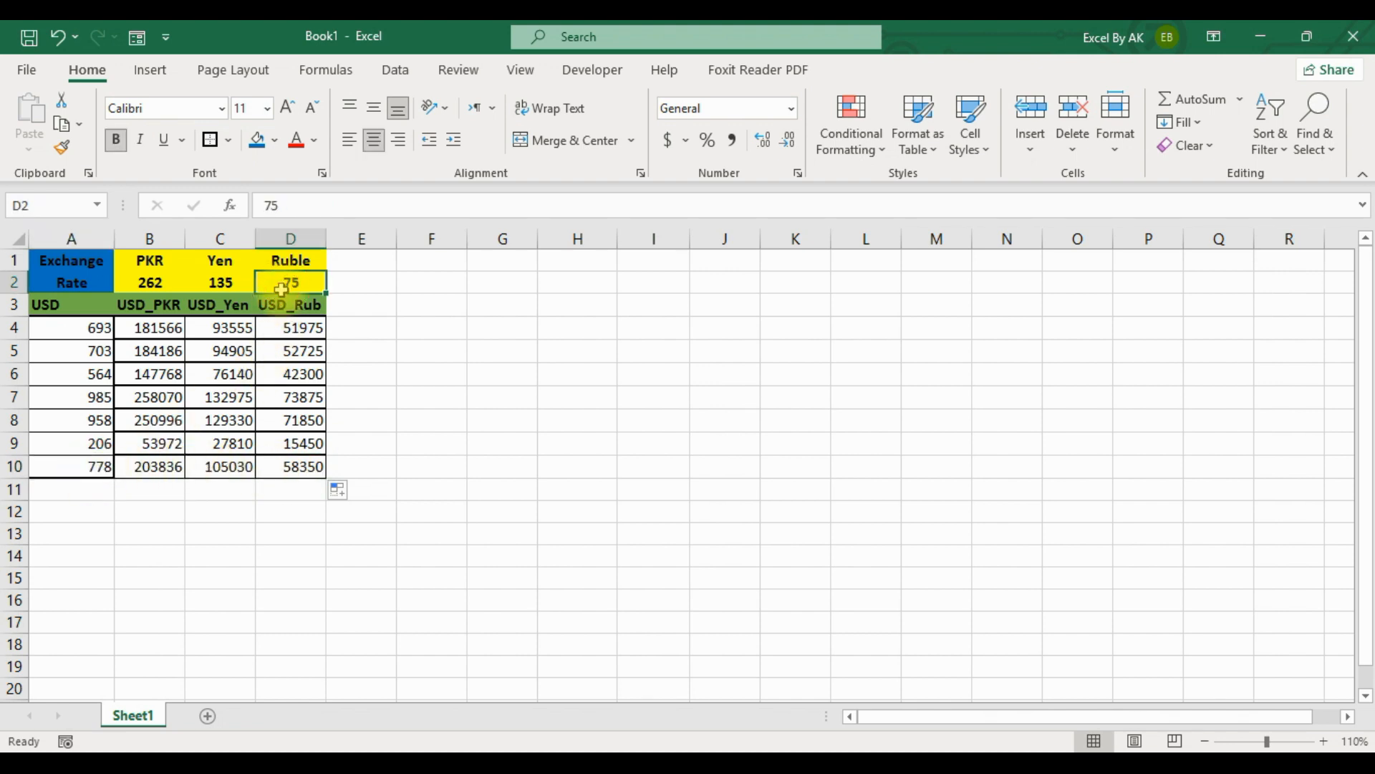
double_click(299, 468)
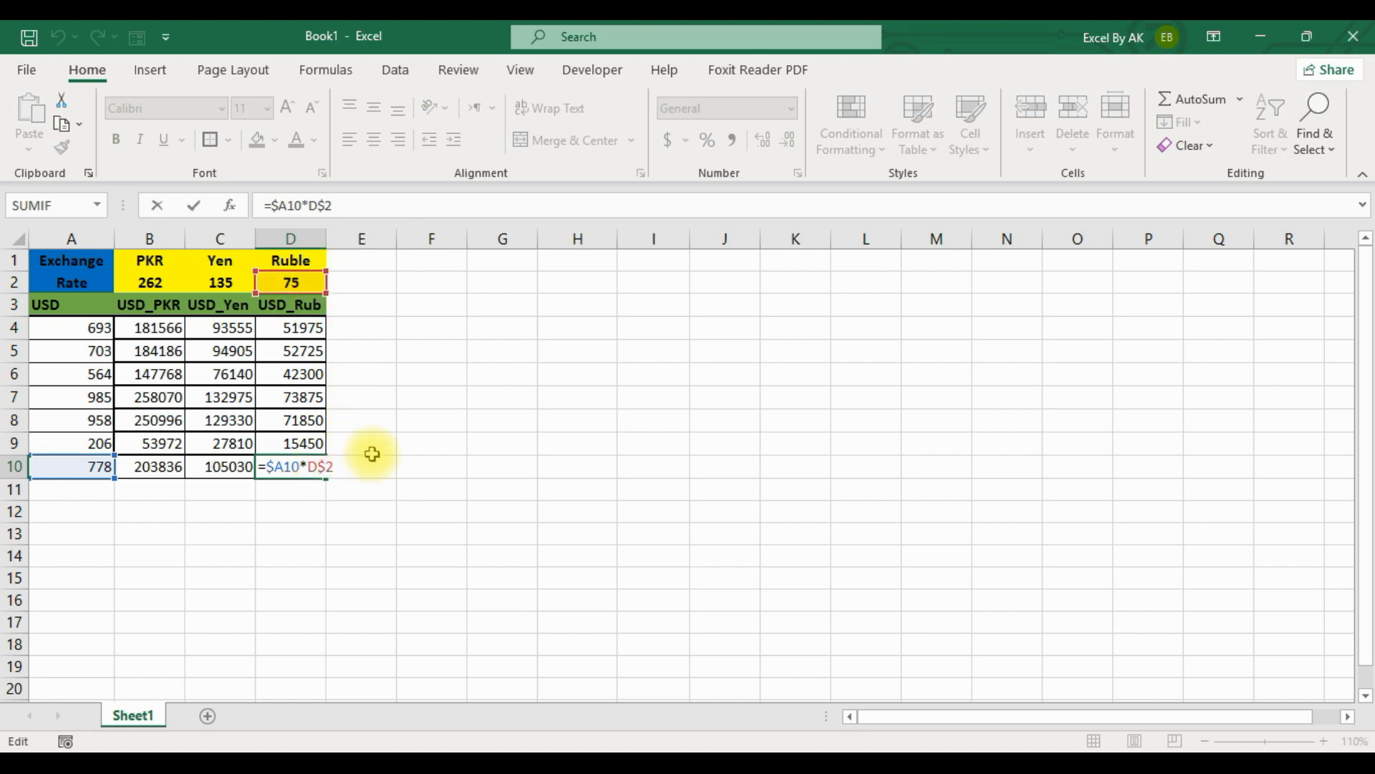
key("Return")
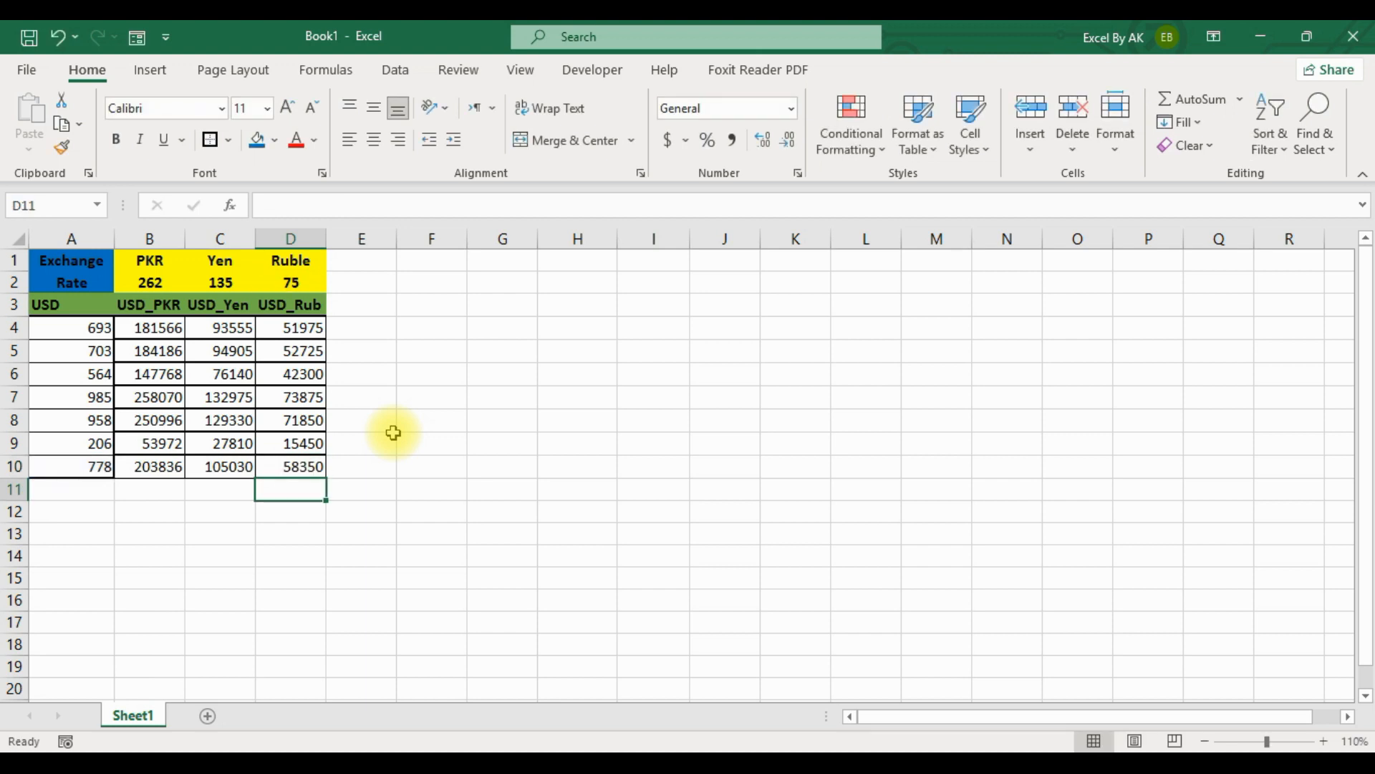
left_click(392, 437)
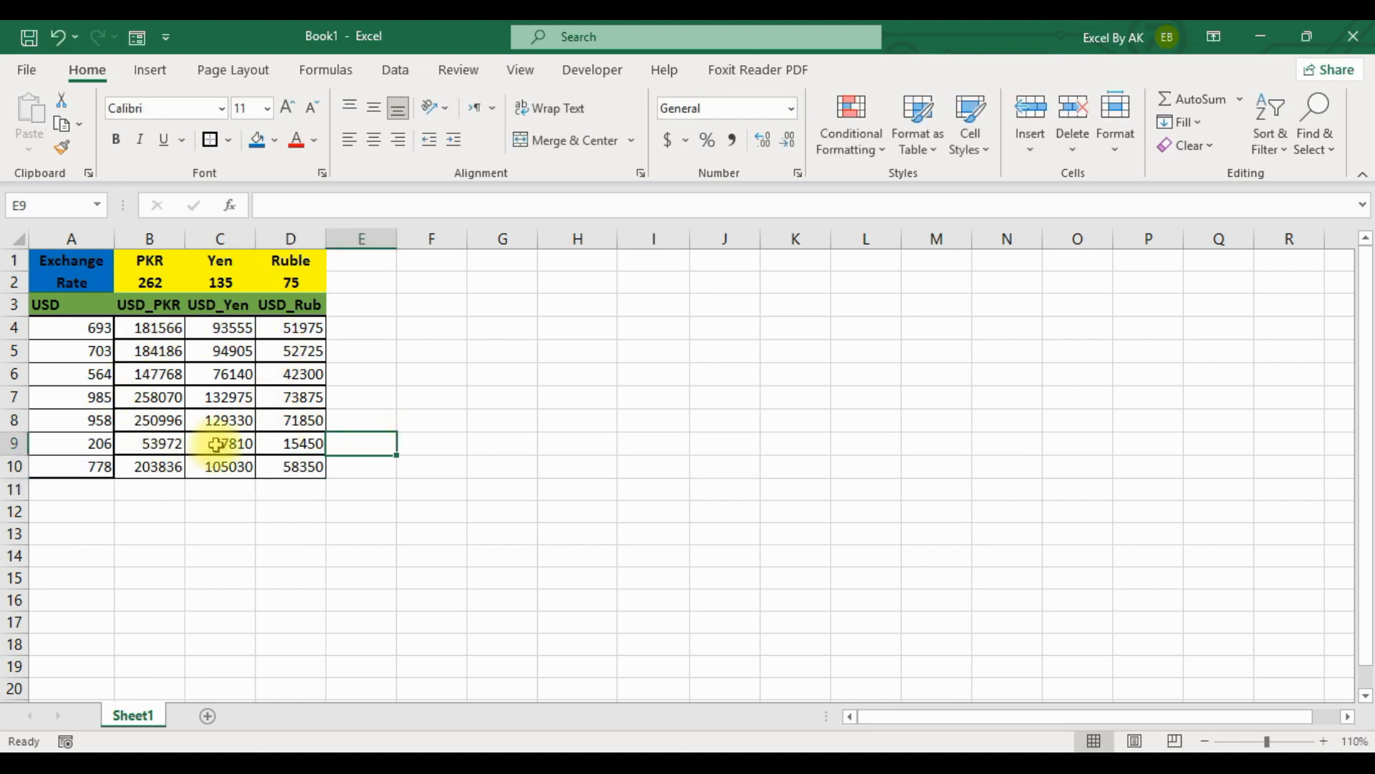